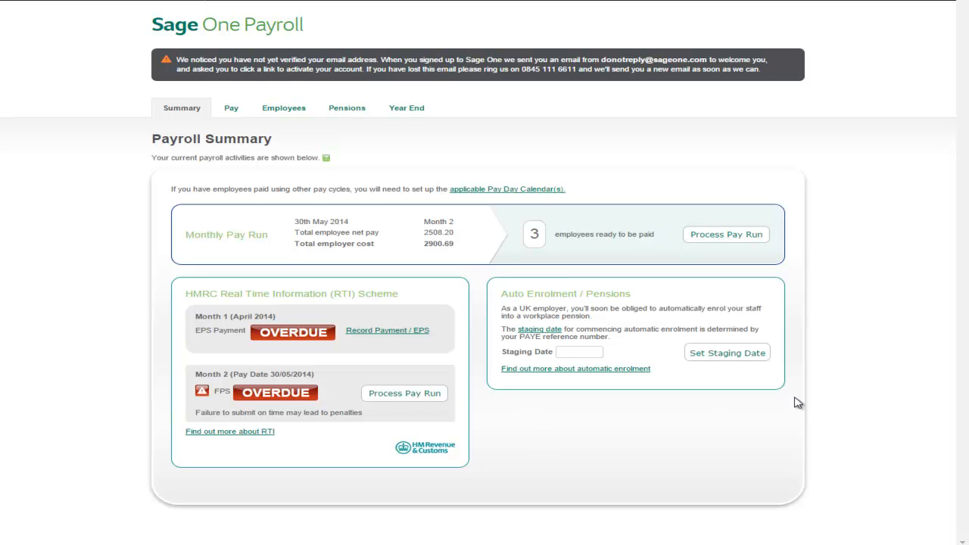
Step: Set the auto enrolment staging date to 01/04/2015 from the payroll summary
left_click(567, 351)
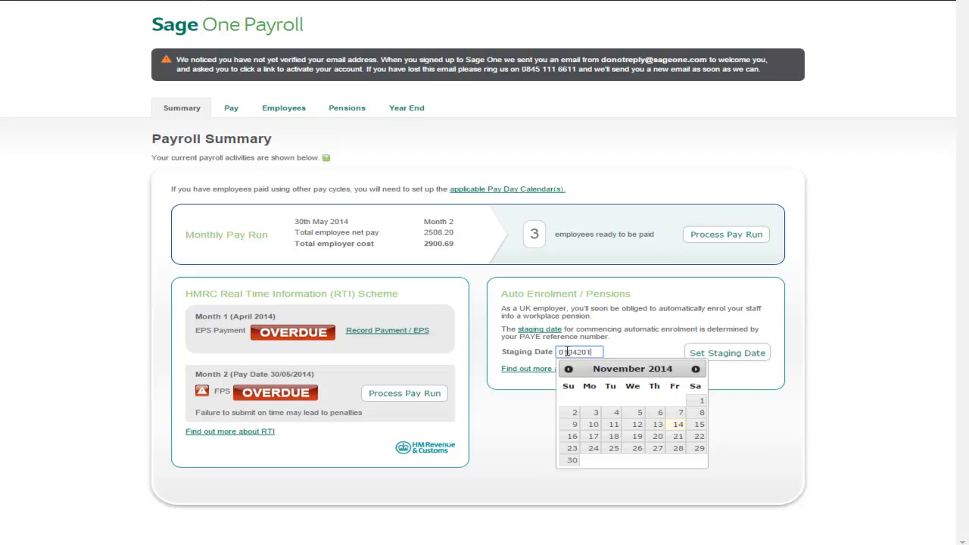
key("Tab")
left_click(717, 357)
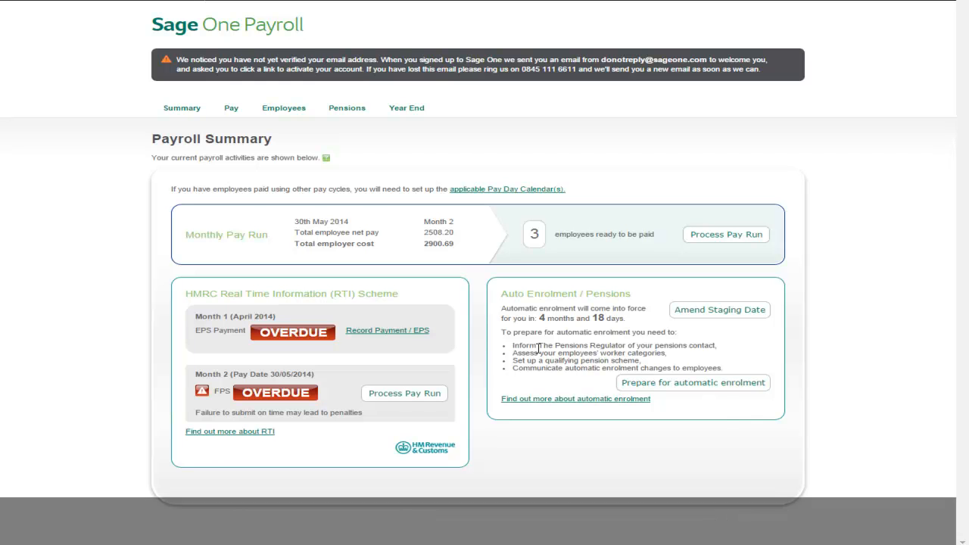
Step: Open the automatic enrolment preparation page and look over its four preparation tasks
left_click(705, 389)
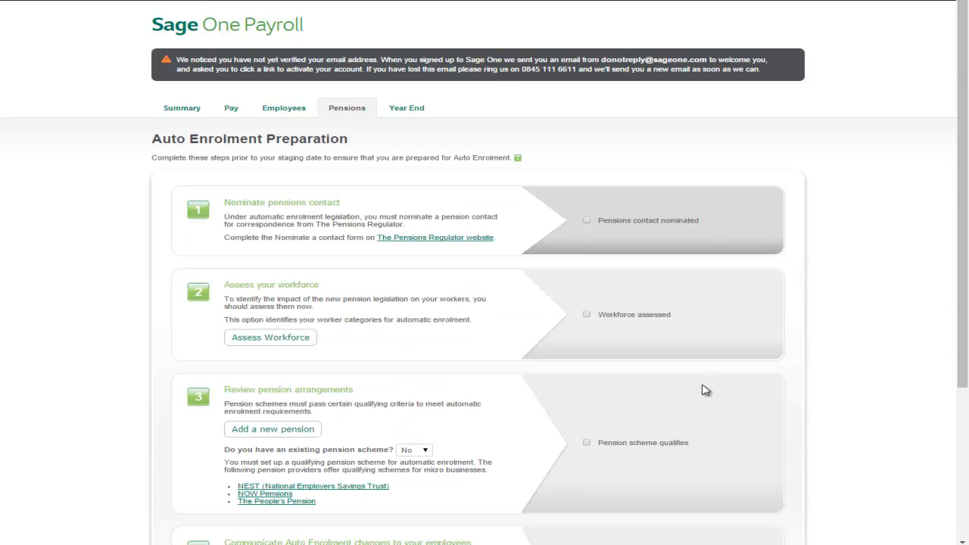
scroll(121, 292, "down", 3)
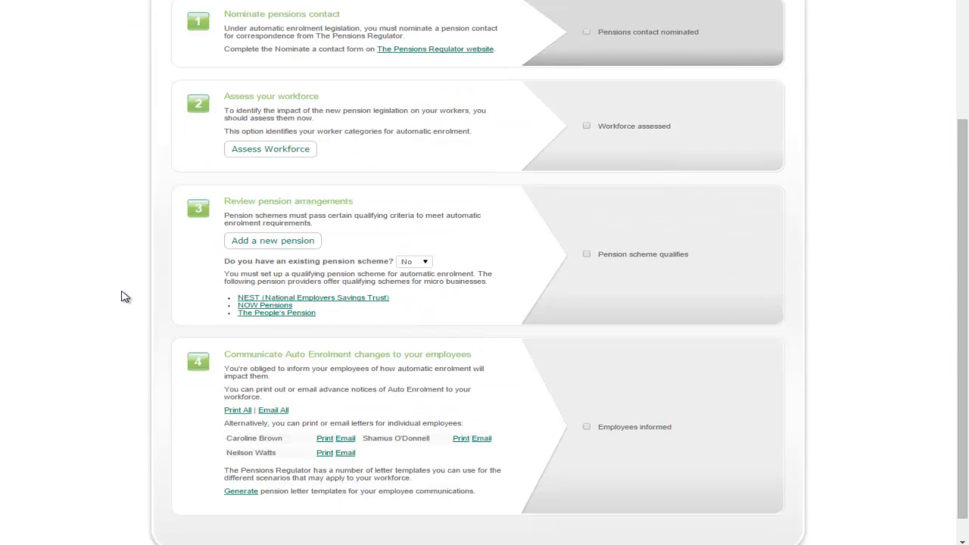
scroll(123, 296, "up", 3)
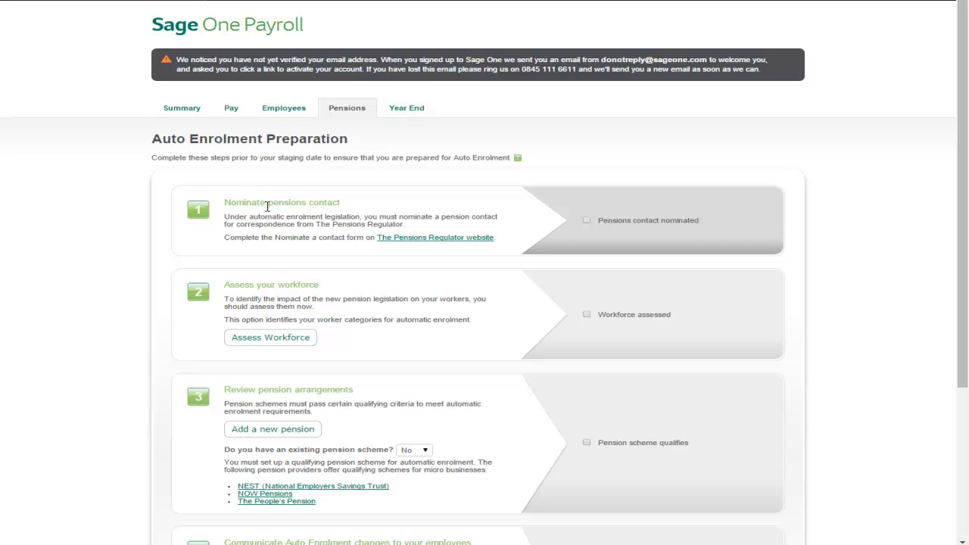
Step: View The Pensions Regulator's contact nomination form and mark the pensions contact as nominated in the preparation checklist
left_click(431, 239)
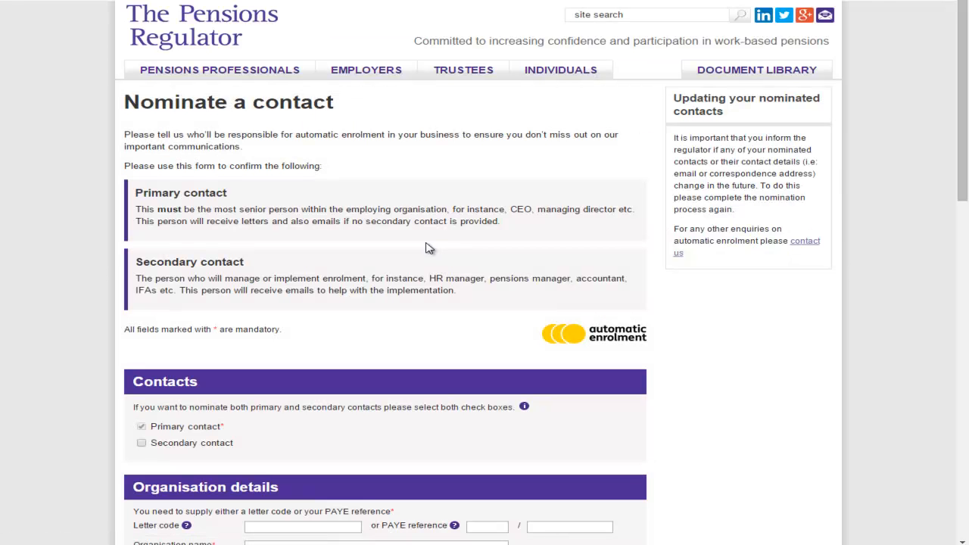
scroll(124, 275, "down", 5)
scroll(151, 190, "up", 3)
left_click(302, 0)
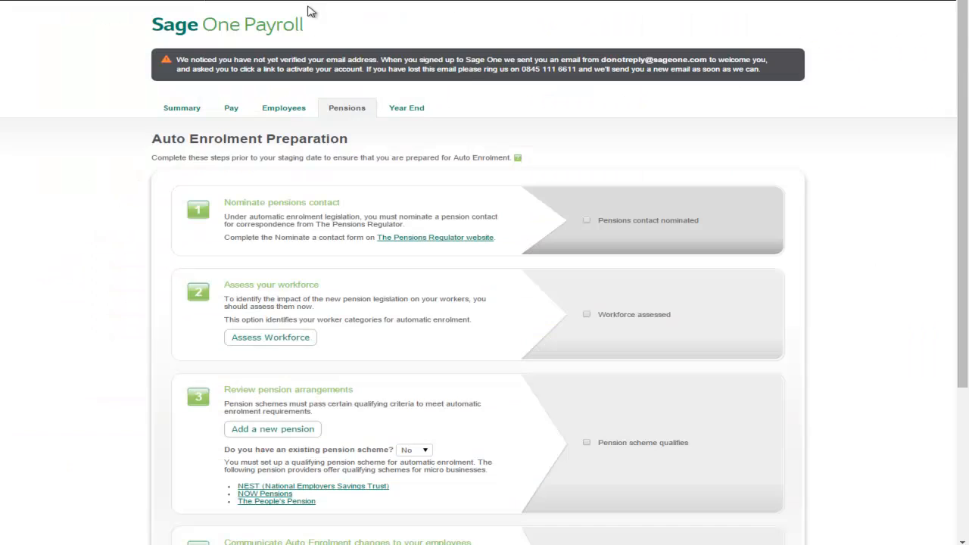
left_click(587, 220)
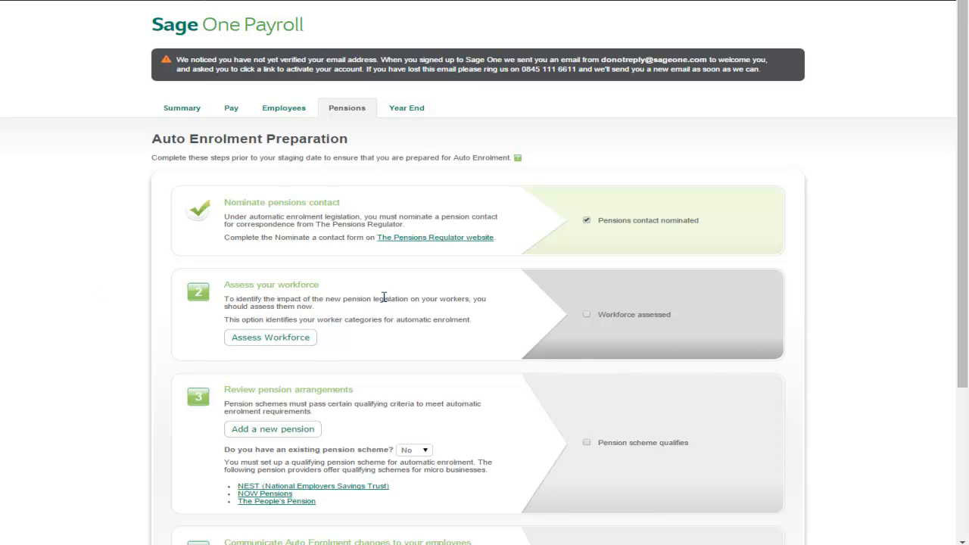
Step: Review the workforce assessment and its printable PDF, and mark the workforce as assessed in the preparation checklist
left_click(278, 339)
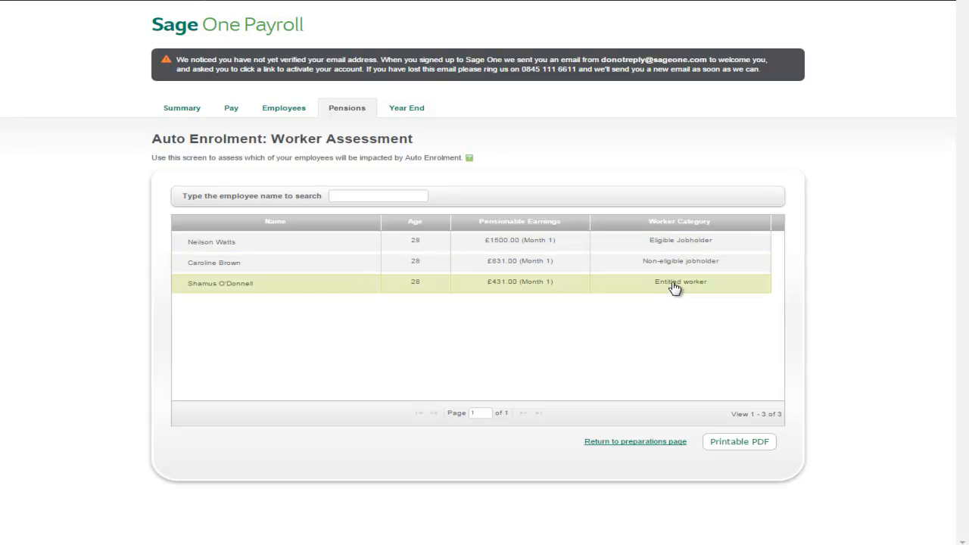
left_click(742, 445)
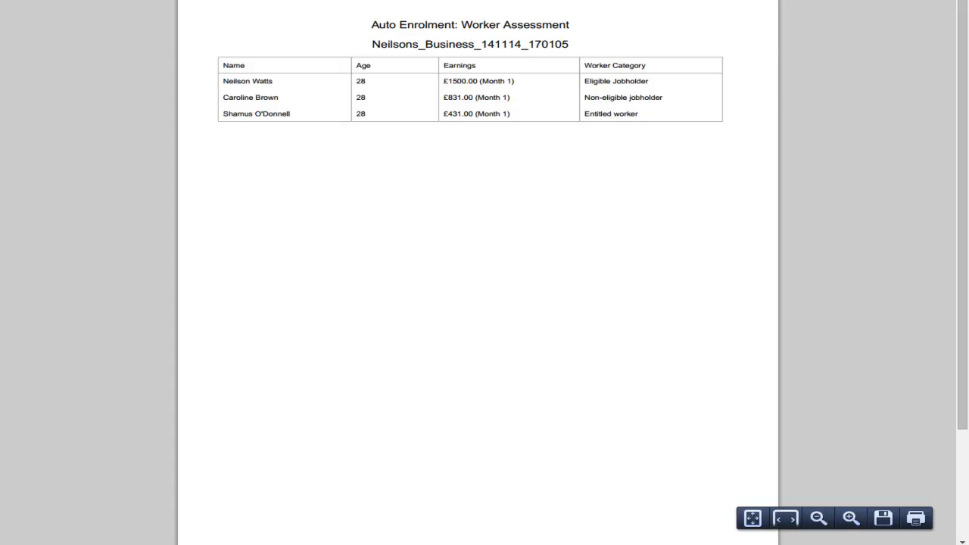
key("ctrl+w")
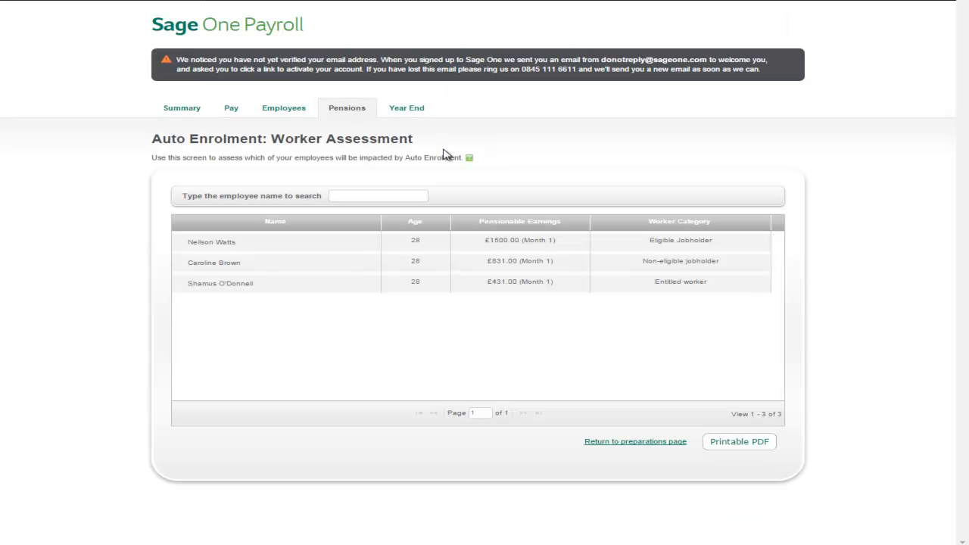
left_click(619, 443)
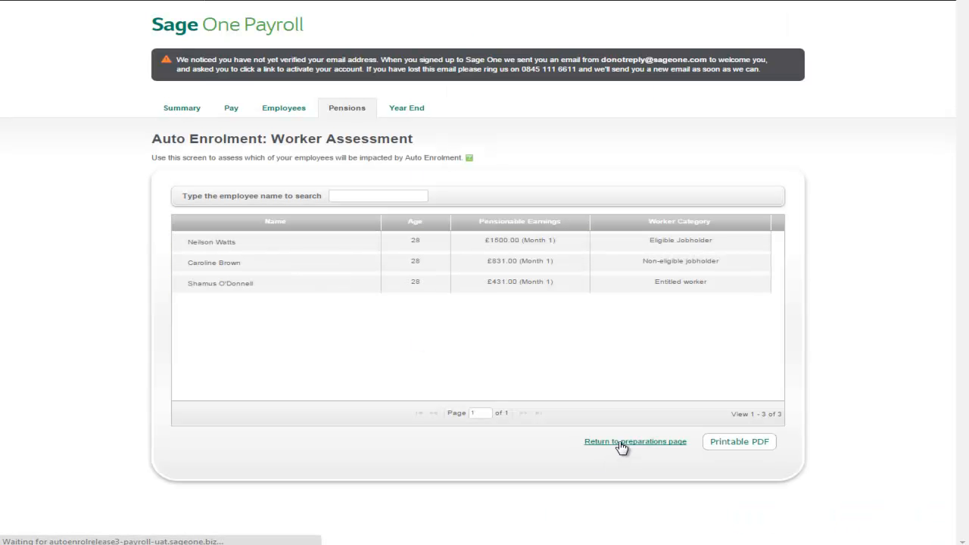
left_click(587, 315)
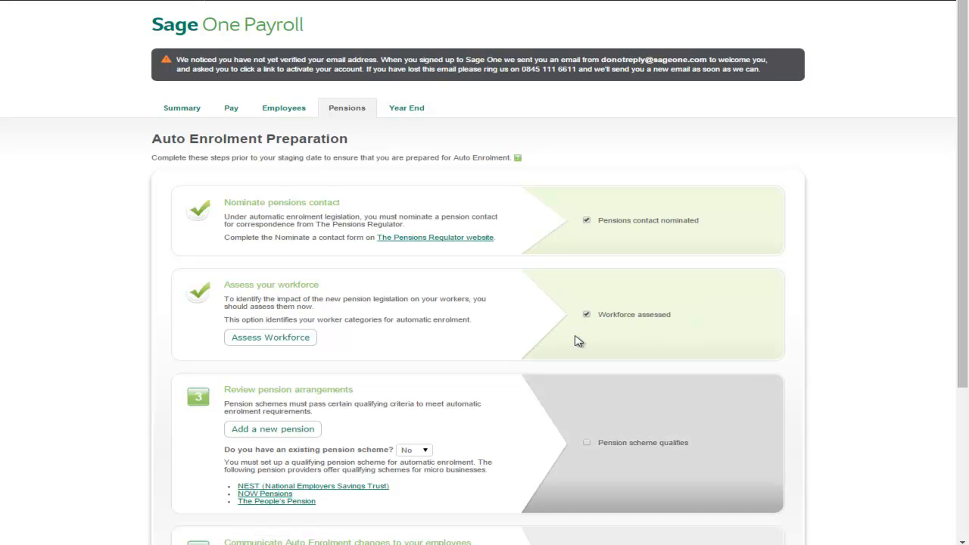
Step: Review the existing and available pensions and the NEST provider link, and mark the pension scheme as qualifying
scroll(104, 416, "down", 2)
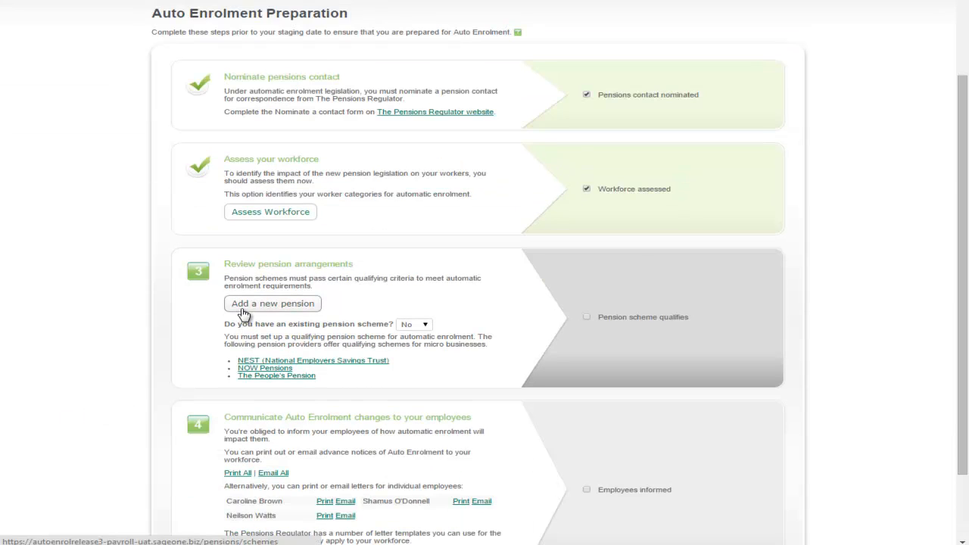
left_click(253, 311)
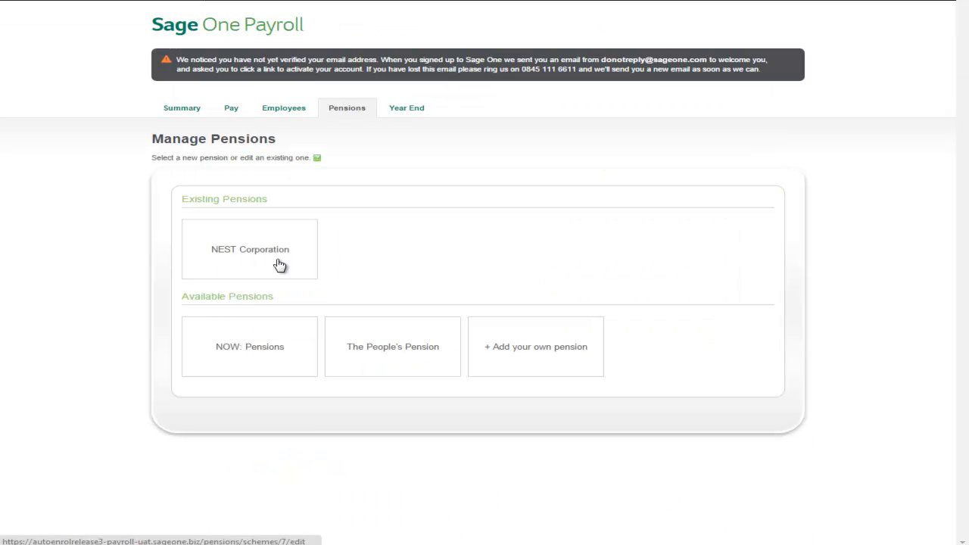
left_click(337, 109)
scroll(350, 254, "down", 2)
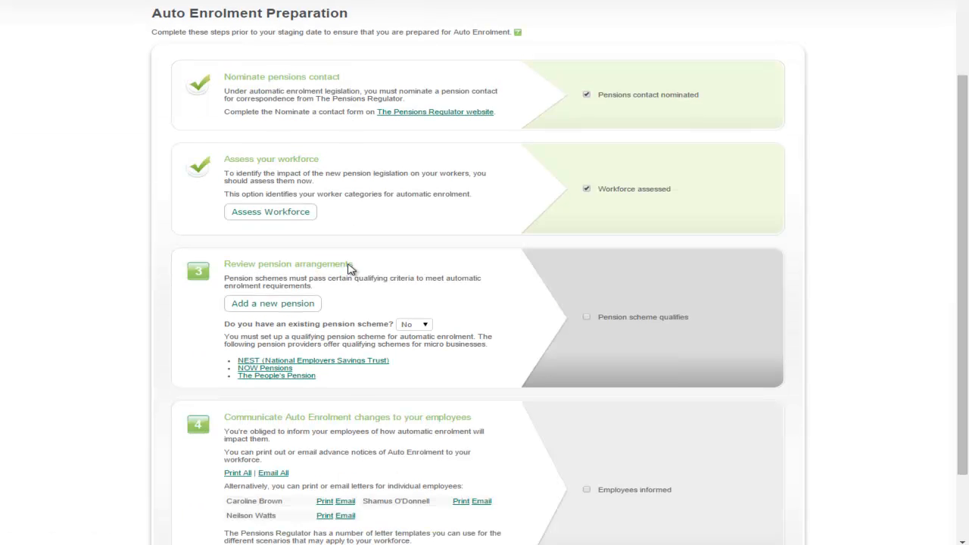
left_click(334, 365)
left_click(587, 318)
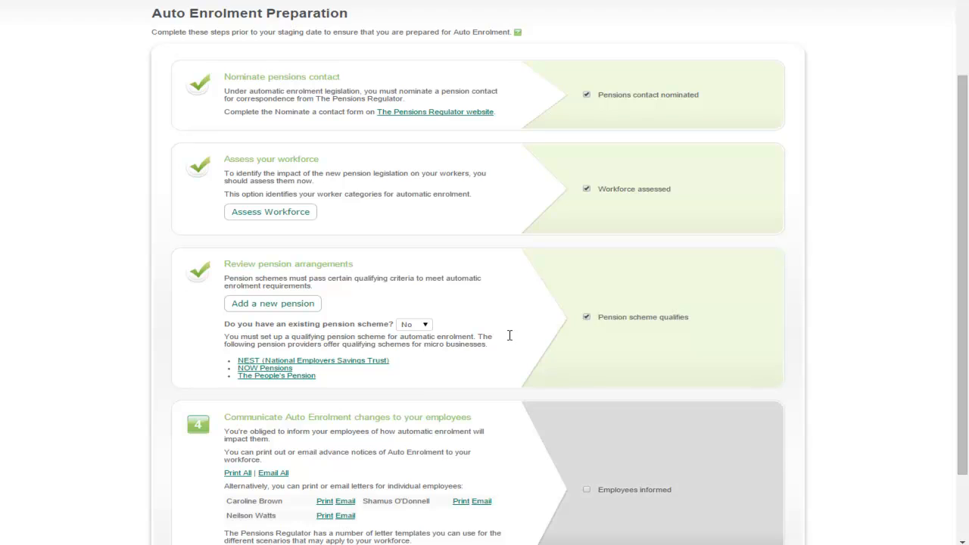
Step: Preview the printable auto enrolment advance notice letter for one employee and close it
scroll(492, 341, "down", 2)
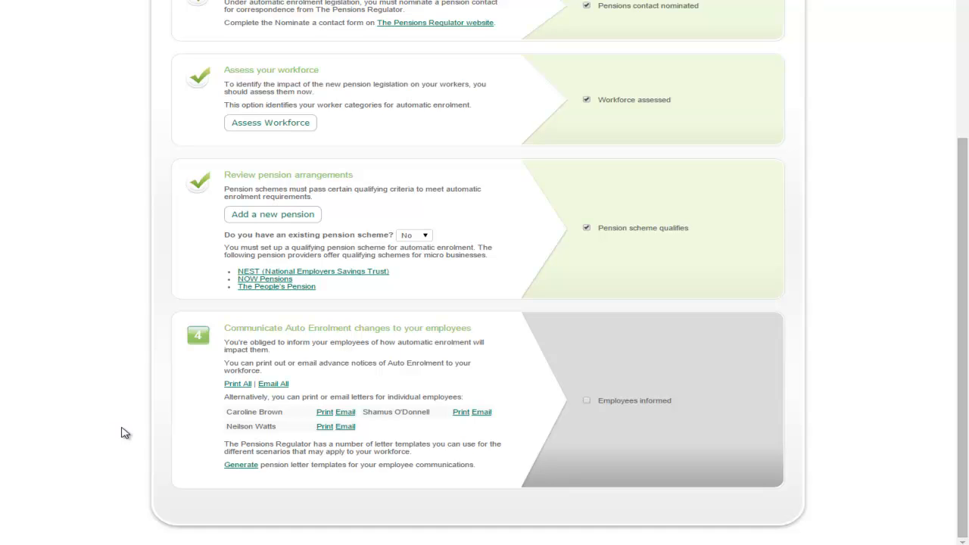
left_click(324, 427)
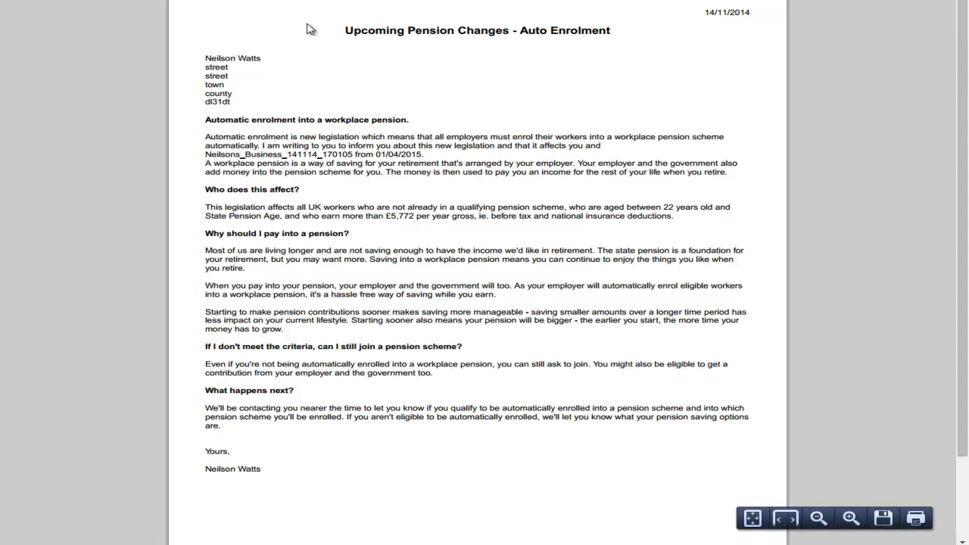
left_click(306, 1)
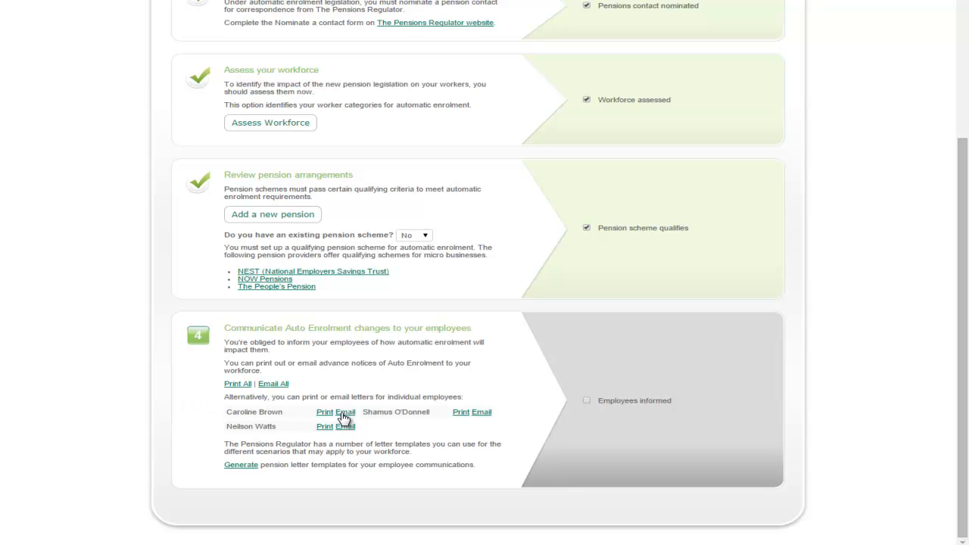
Step: Email the auto enrolment advance notice to all employees and mark the employees as informed
left_click(273, 384)
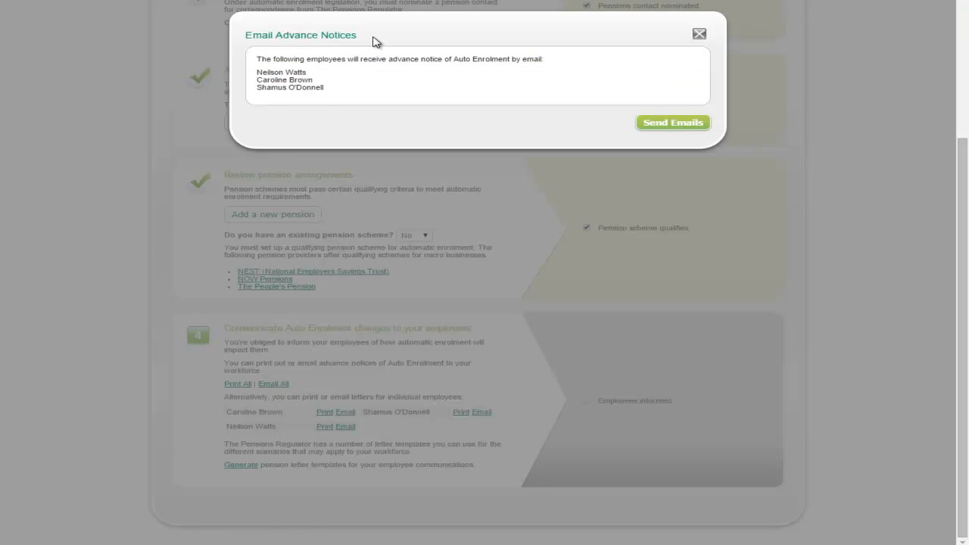
left_click(643, 125)
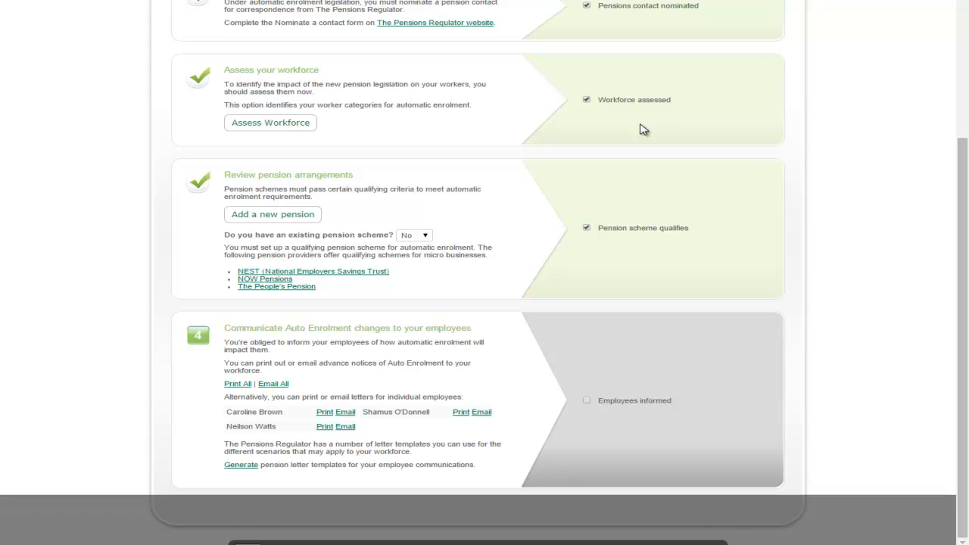
left_click(588, 401)
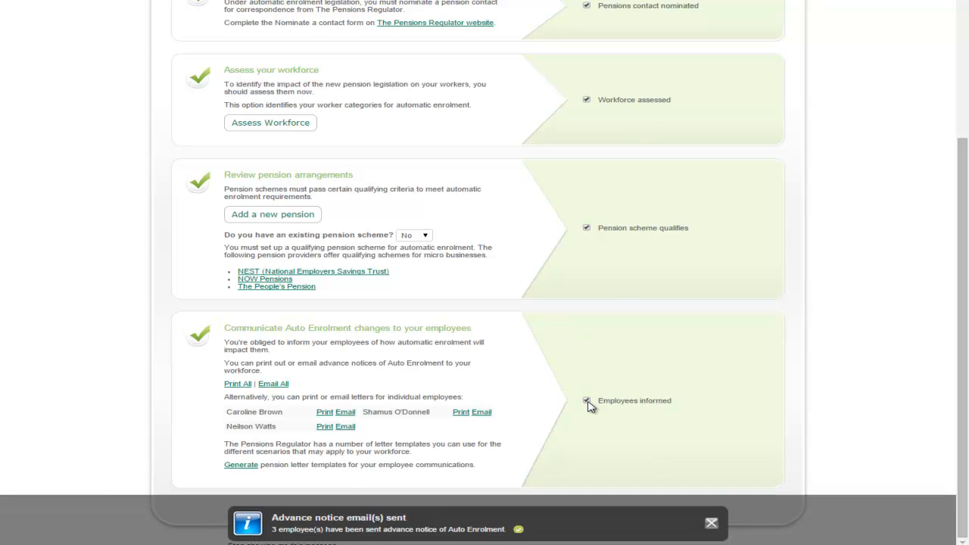
Step: Amend the staging date to 01/04/2014 from the payroll summary, and look at the auto enrolment postponement form but cancel it
scroll(589, 407, "up", 3)
left_click(182, 108)
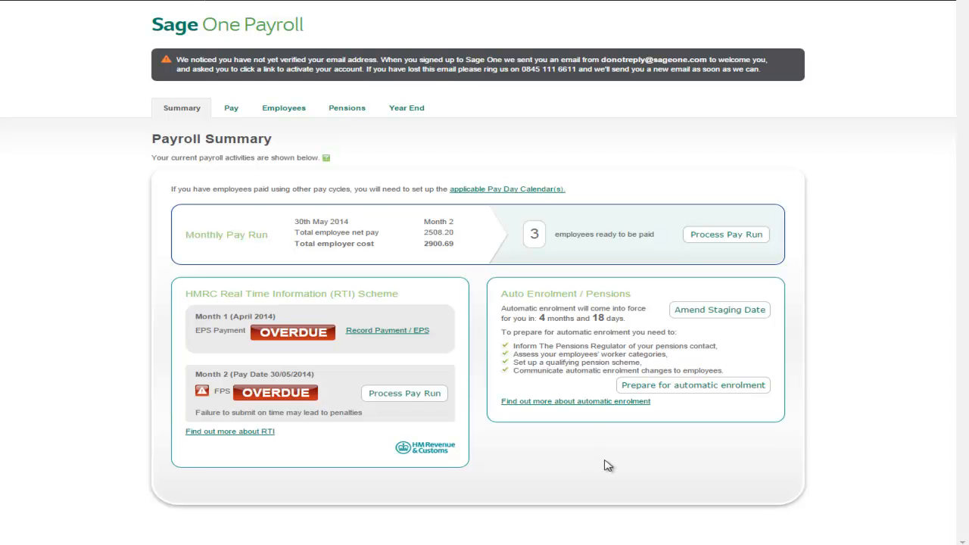
left_click(715, 312)
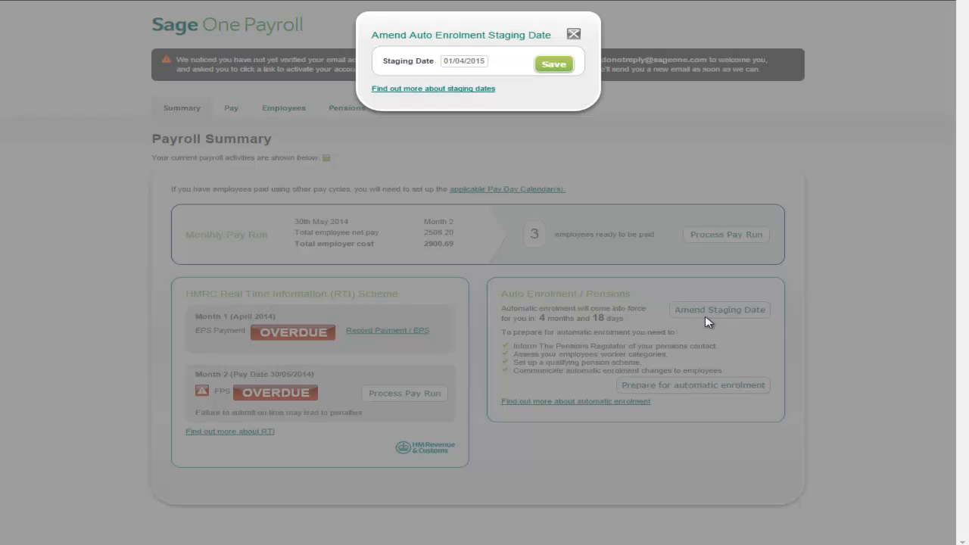
left_click(485, 62)
key("BackSpace")
type("4")
key("Tab")
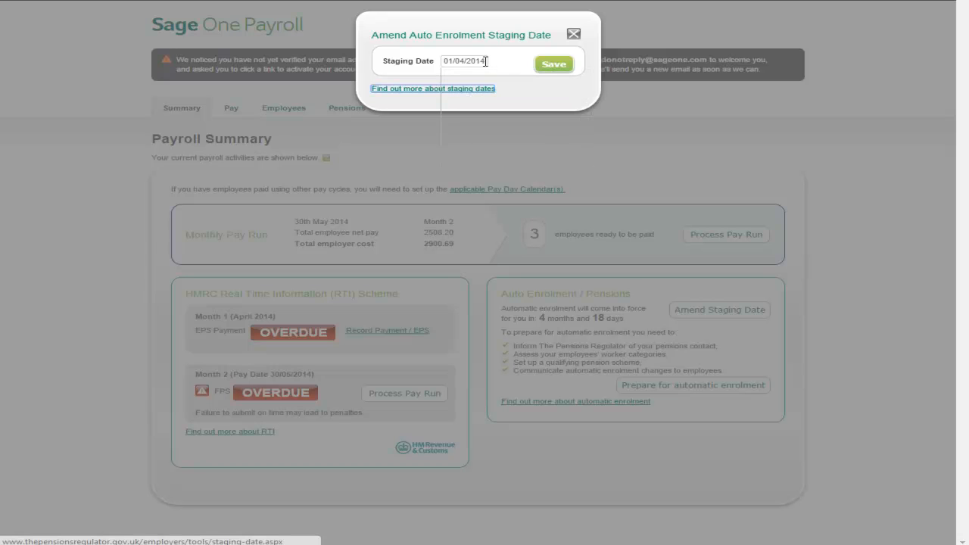
left_click(553, 66)
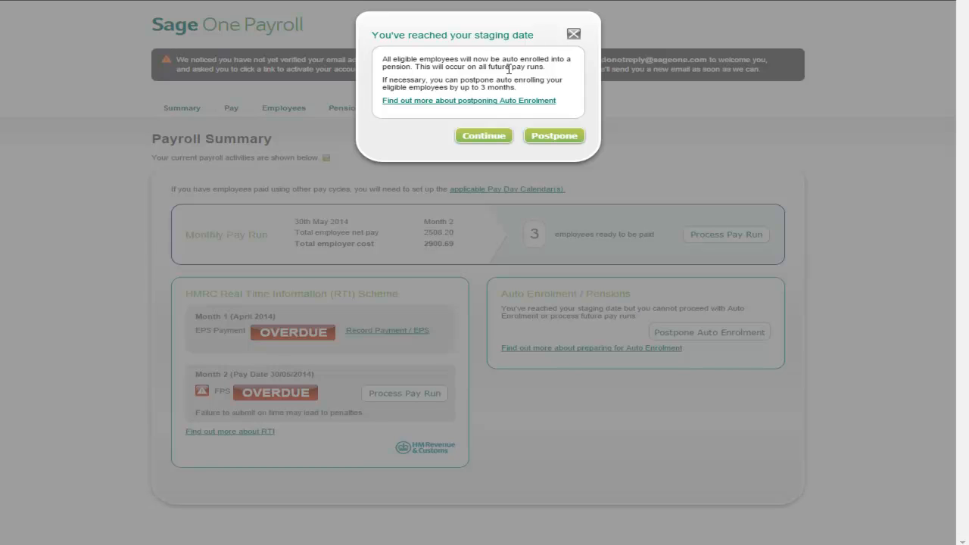
left_click(551, 144)
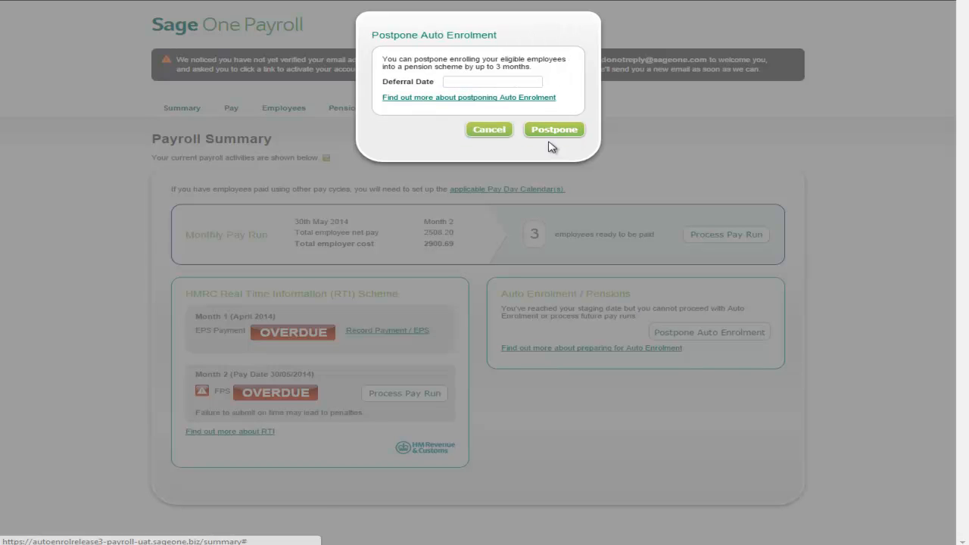
left_click(490, 133)
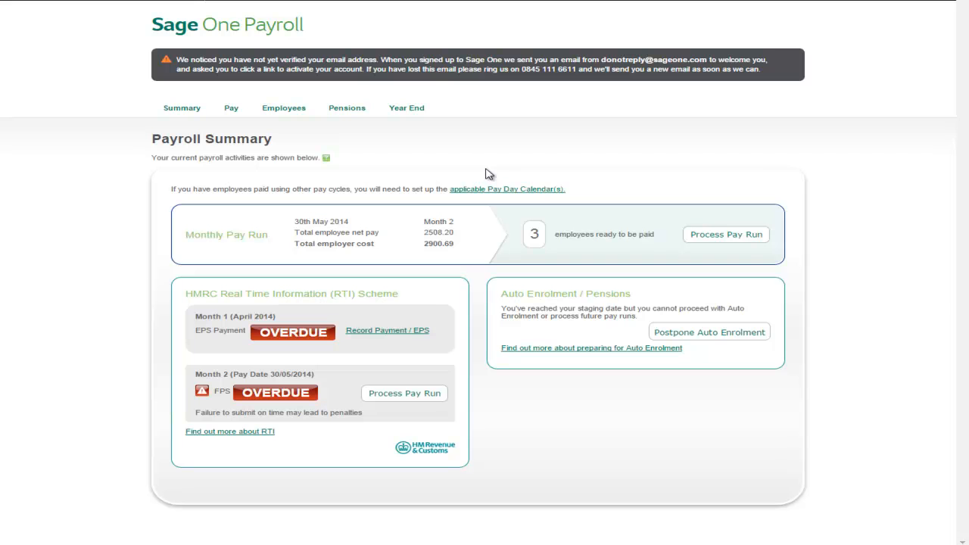
Step: Start the Month 2 pay run without postponing auto enrolment, keep the 30/05/2014 pay date, and proceed to Edit Pay without recording absences
left_click(231, 110)
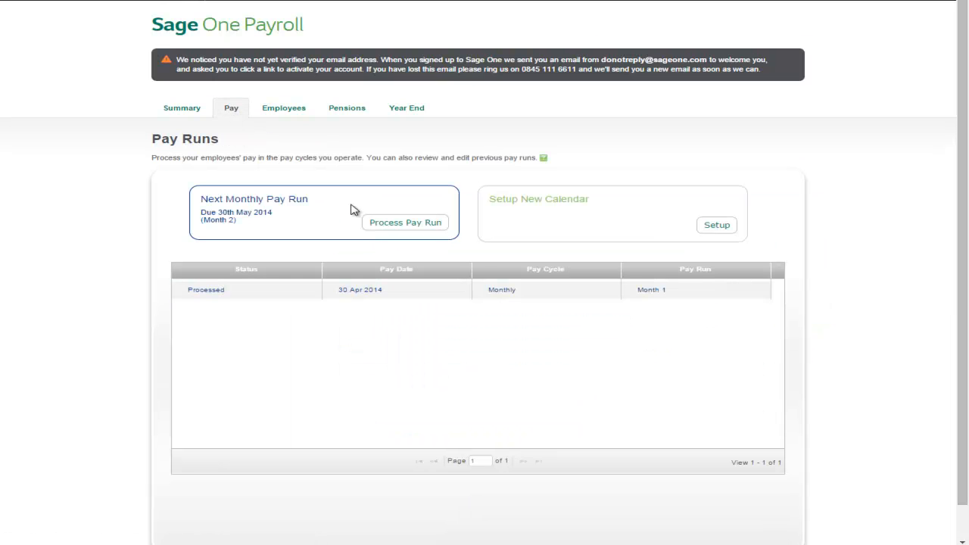
left_click(399, 221)
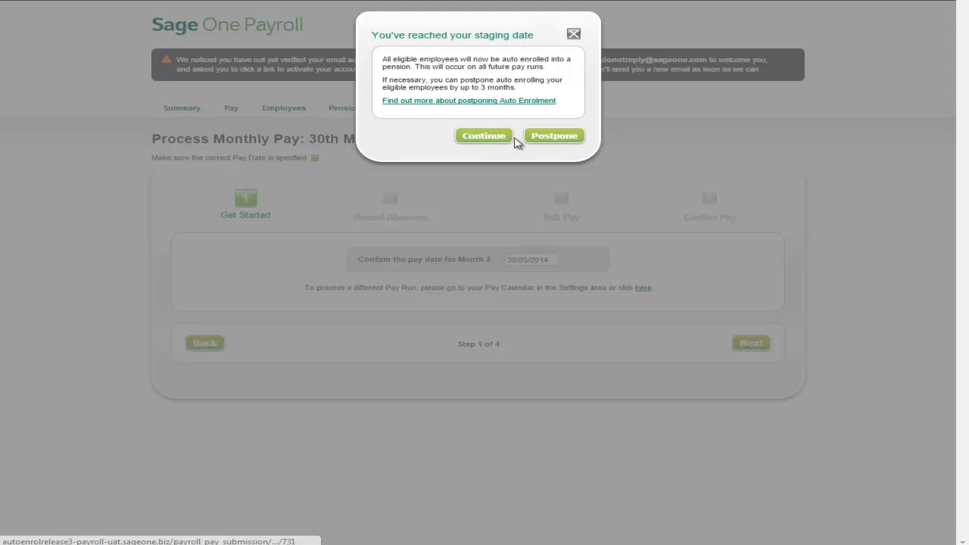
left_click(486, 138)
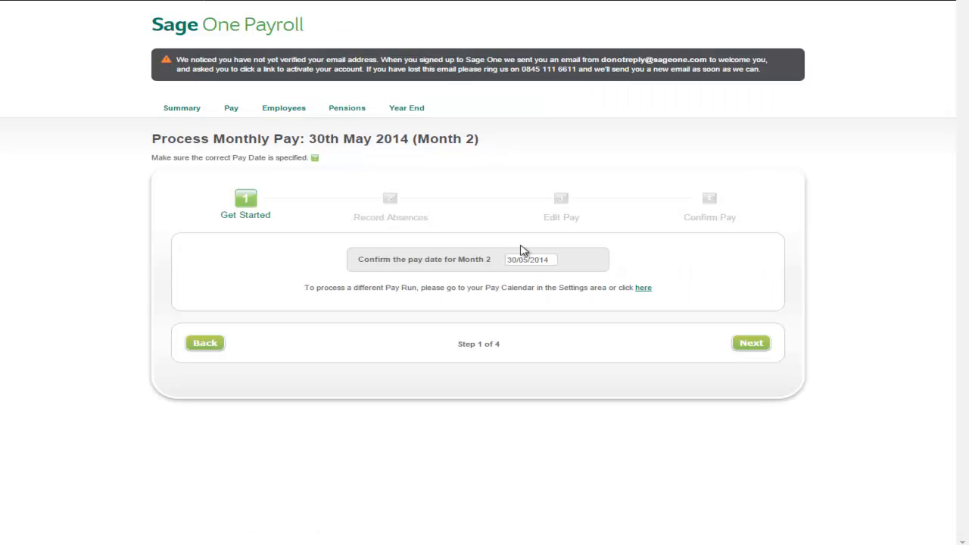
left_click(755, 348)
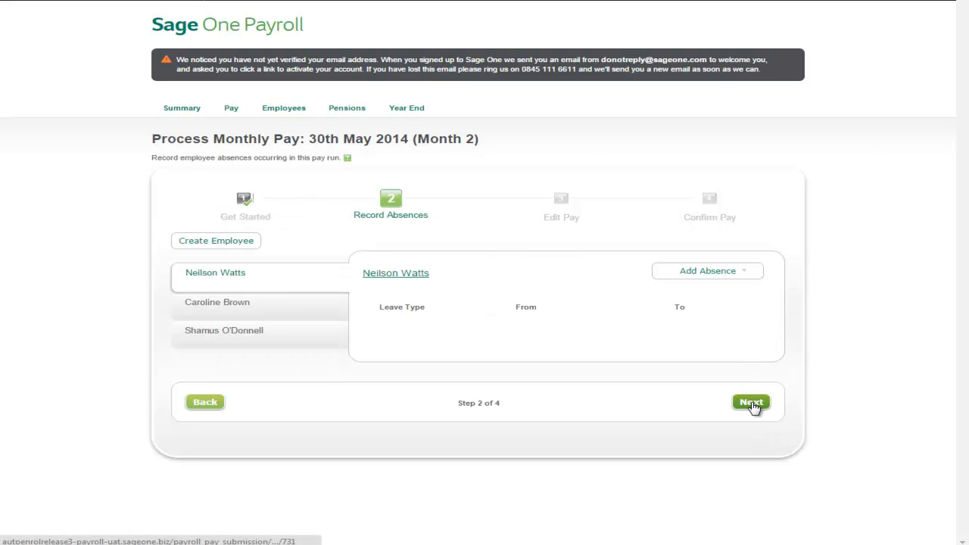
left_click(753, 403)
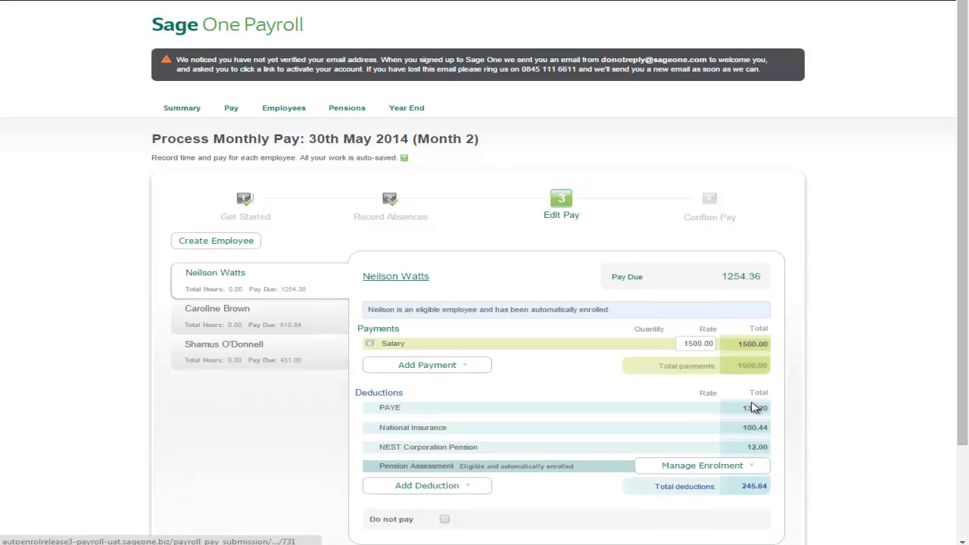
scroll(49, 265, "down", 3)
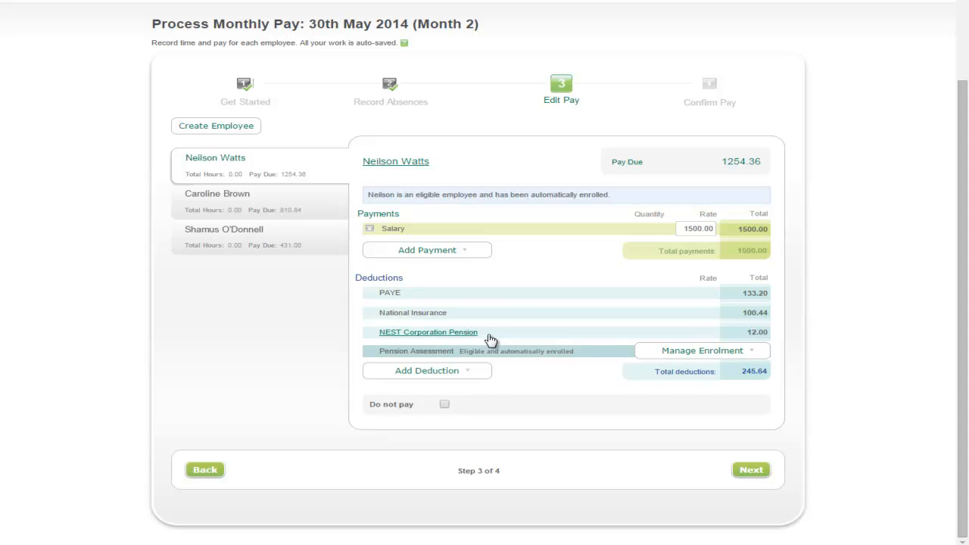
Step: View the pension opt out/leave form for the automatically enrolled first employee and close it without opting out
left_click(742, 355)
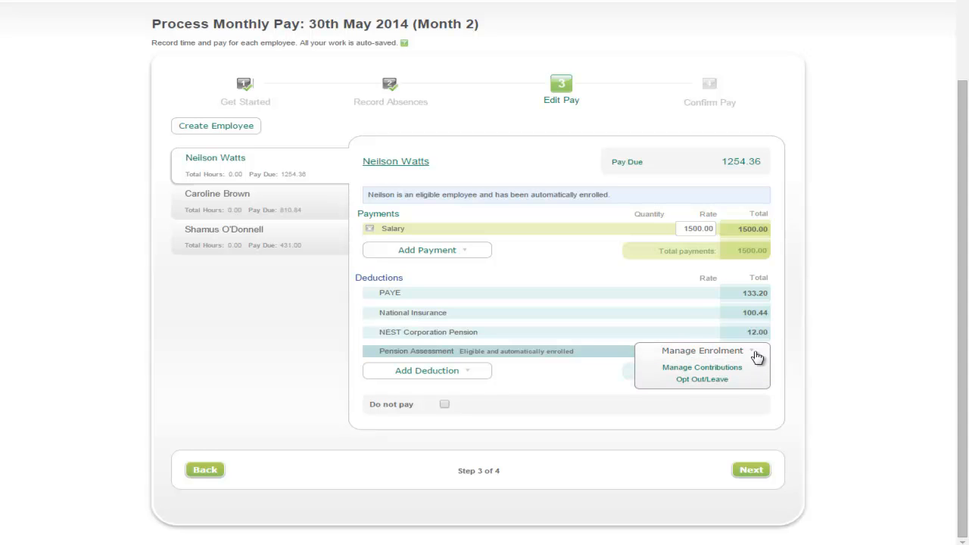
left_click(708, 381)
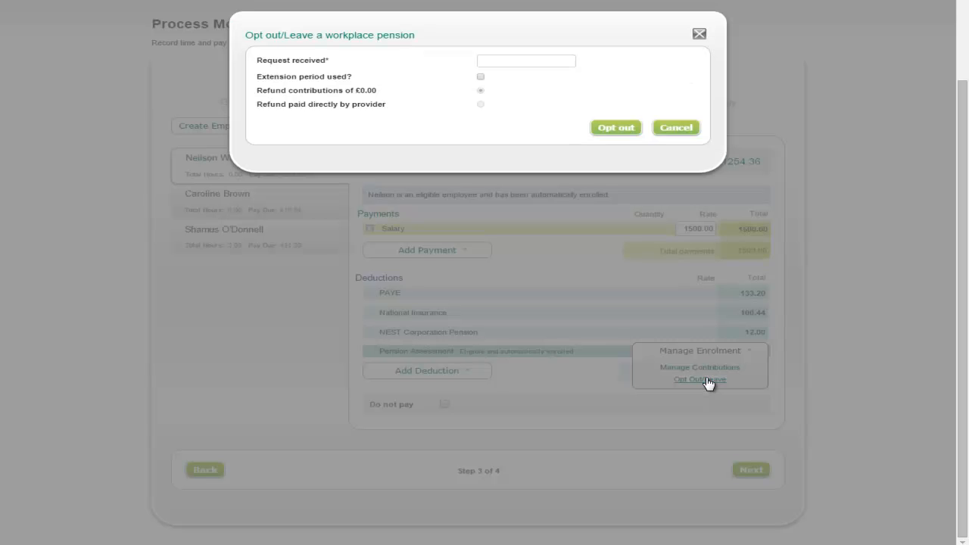
left_click(699, 36)
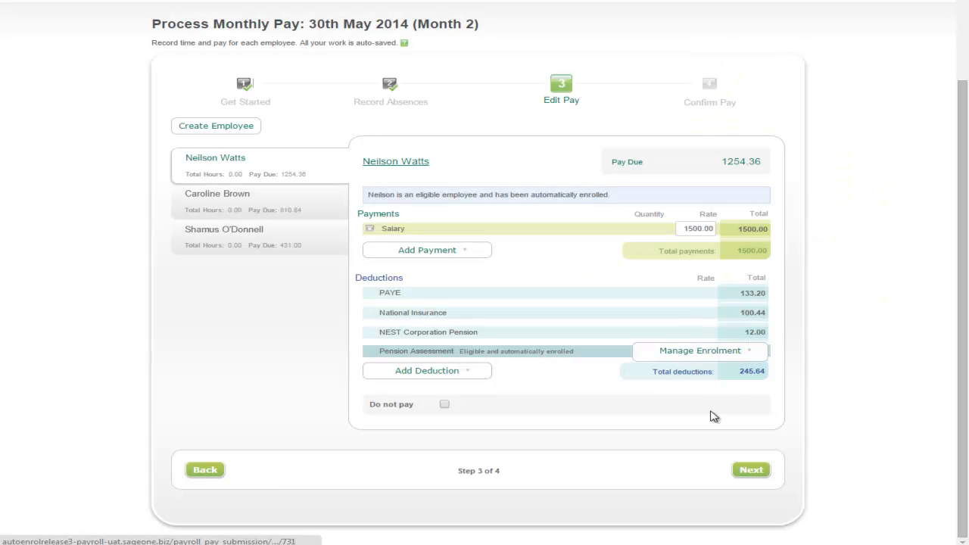
mouse_move(727, 358)
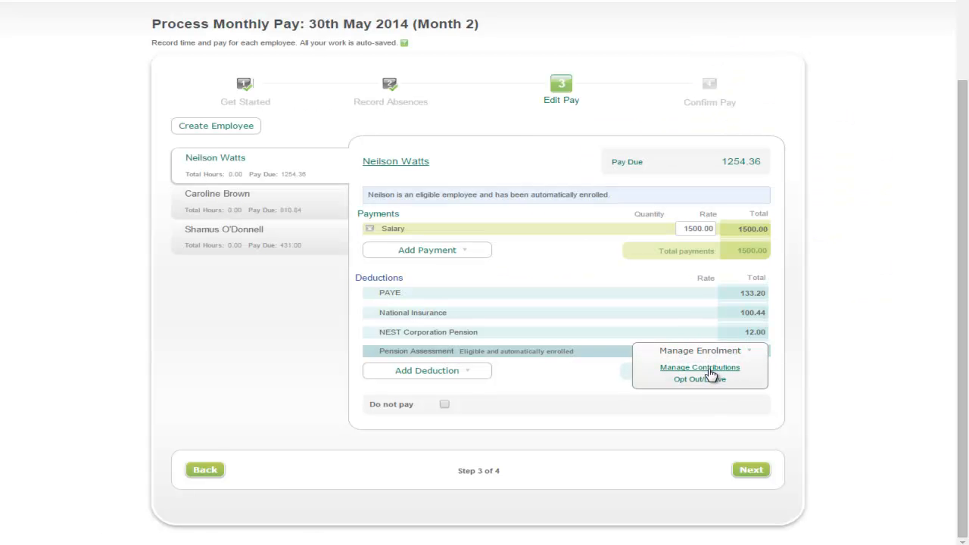
Step: Opt the second employee into the workplace pension with request date 01/04/2014 and default scheme, plan and payment source, then view the enrolment options
left_click(266, 212)
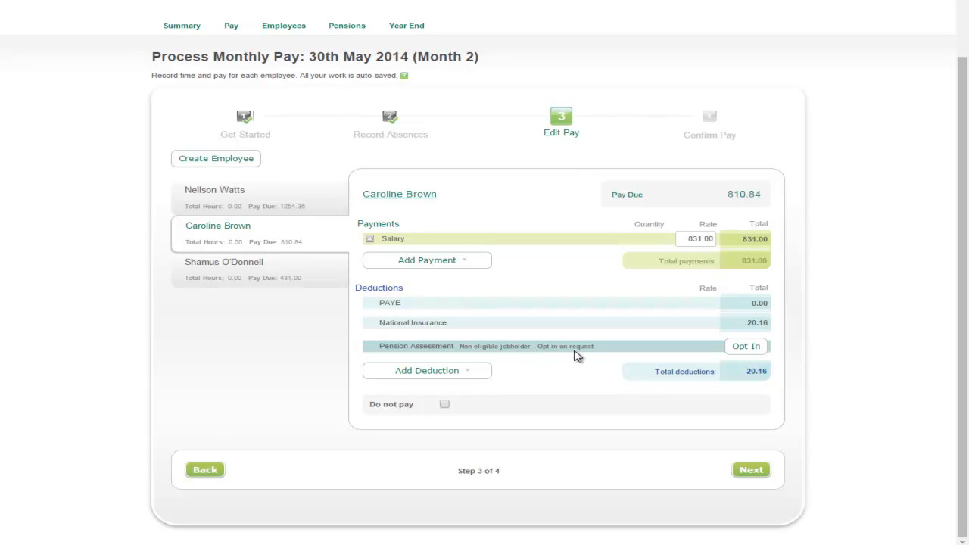
left_click(746, 348)
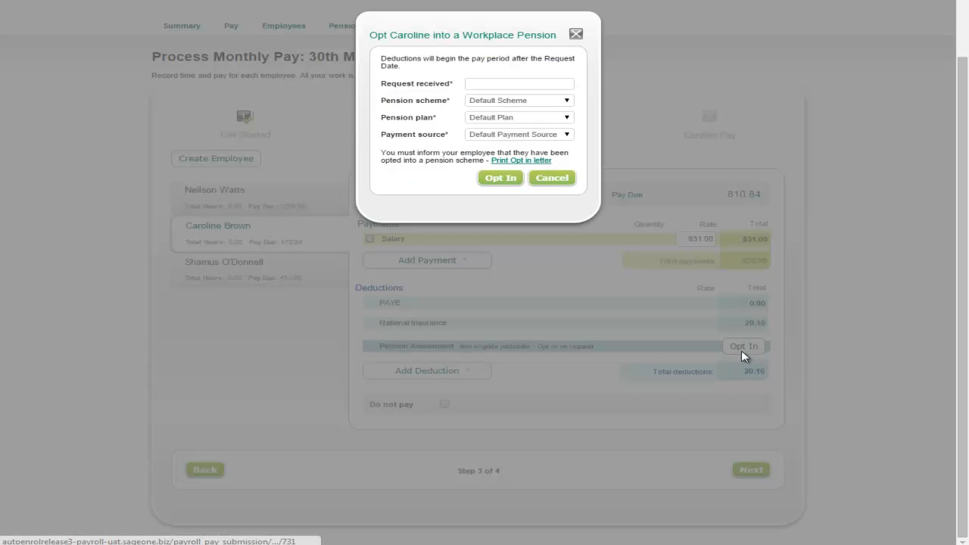
left_click(484, 85)
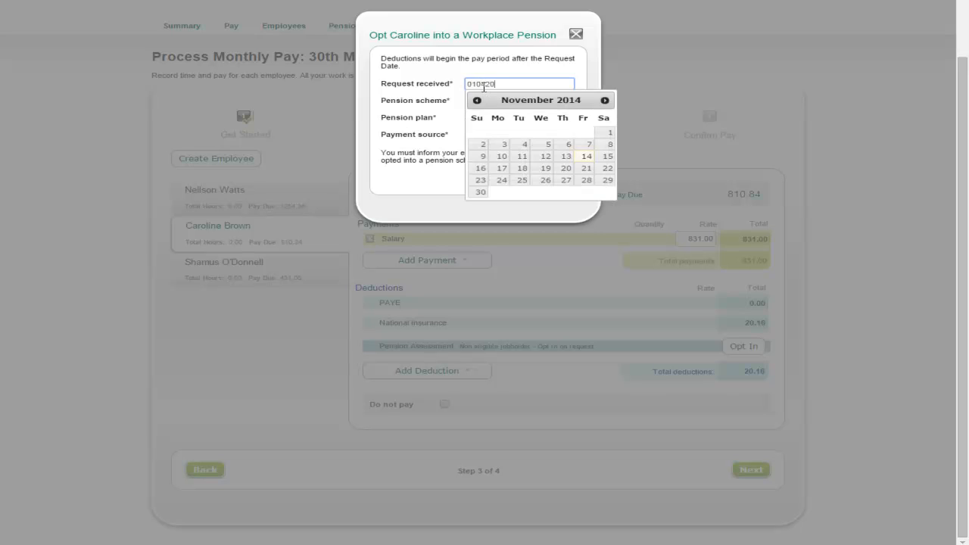
key("Tab")
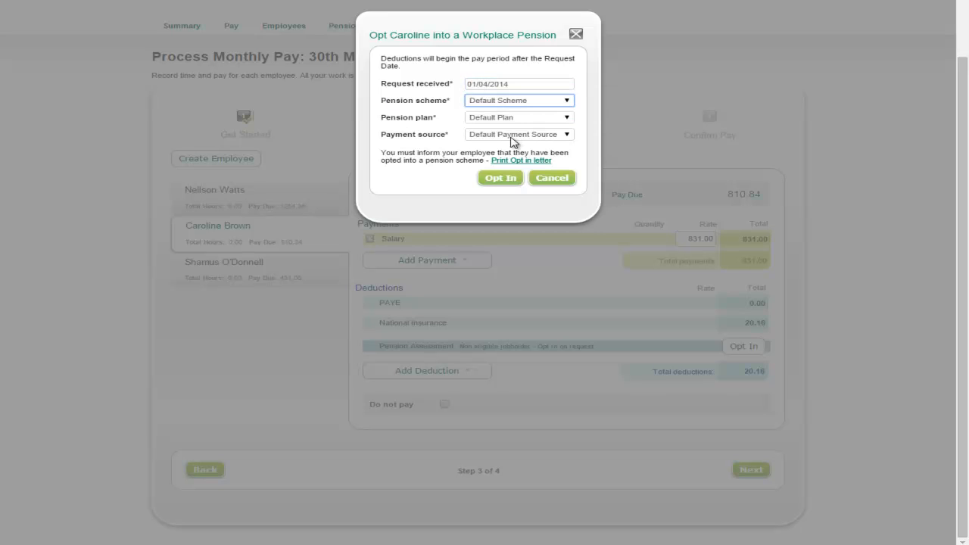
left_click(505, 181)
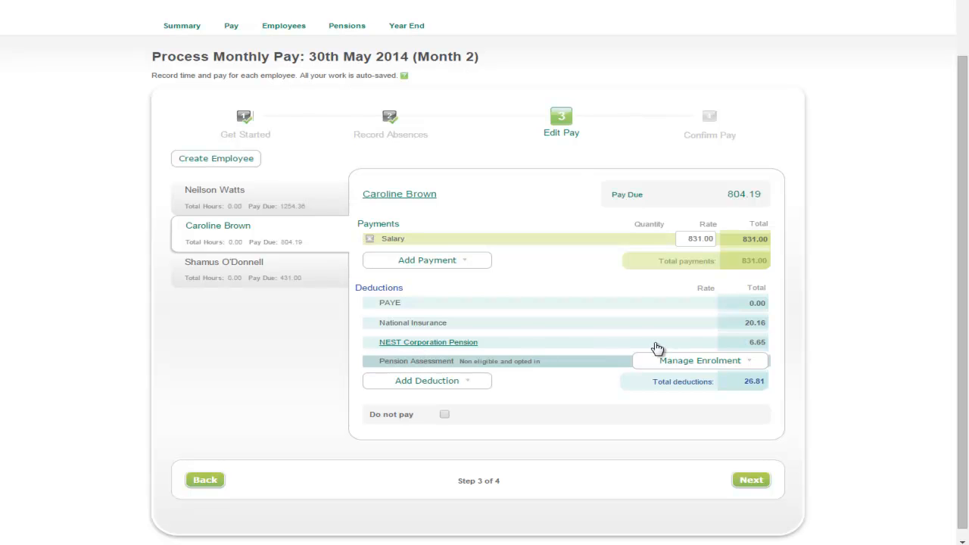
left_click(743, 363)
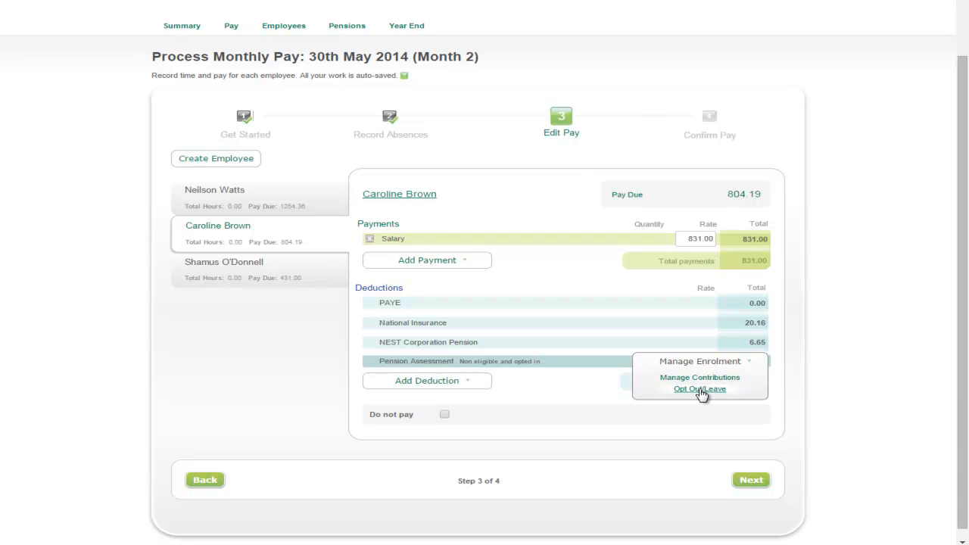
Step: Join the third employee to the workplace pension with request date 01/04/2014 and the default scheme, plan and payment source
left_click(240, 280)
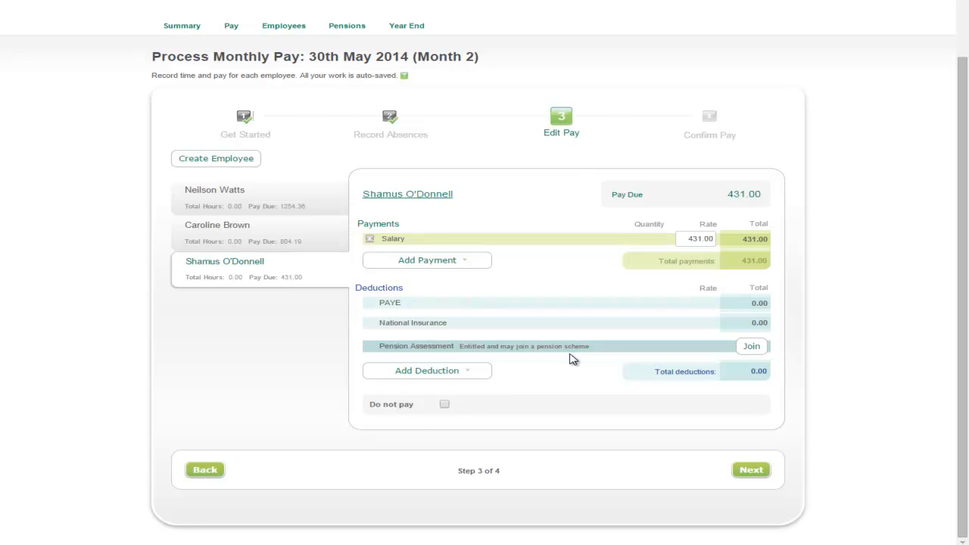
left_click(758, 353)
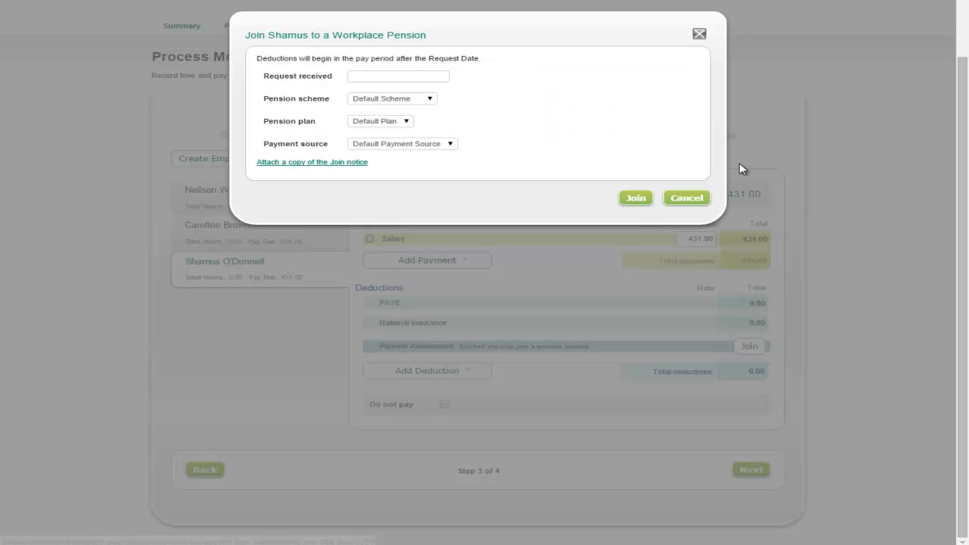
left_click(392, 78)
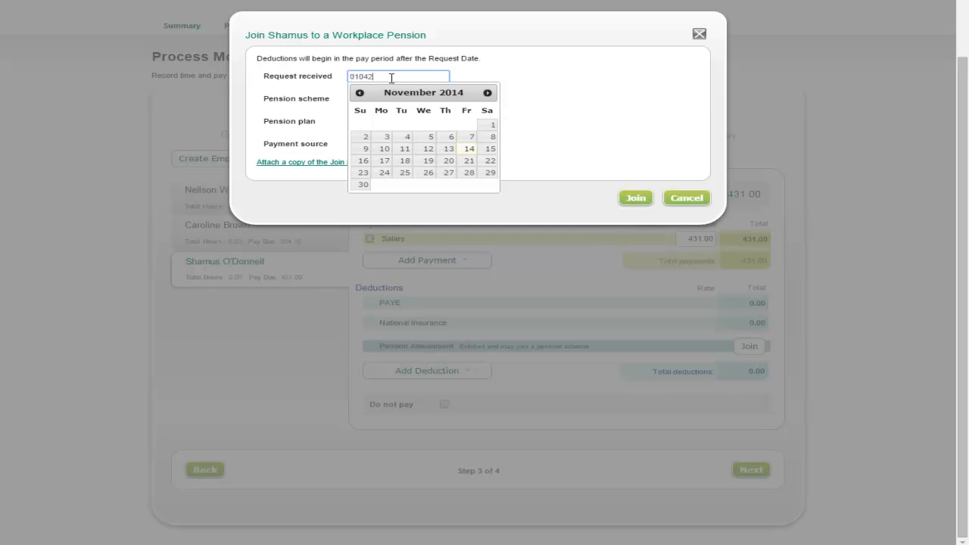
key("Tab")
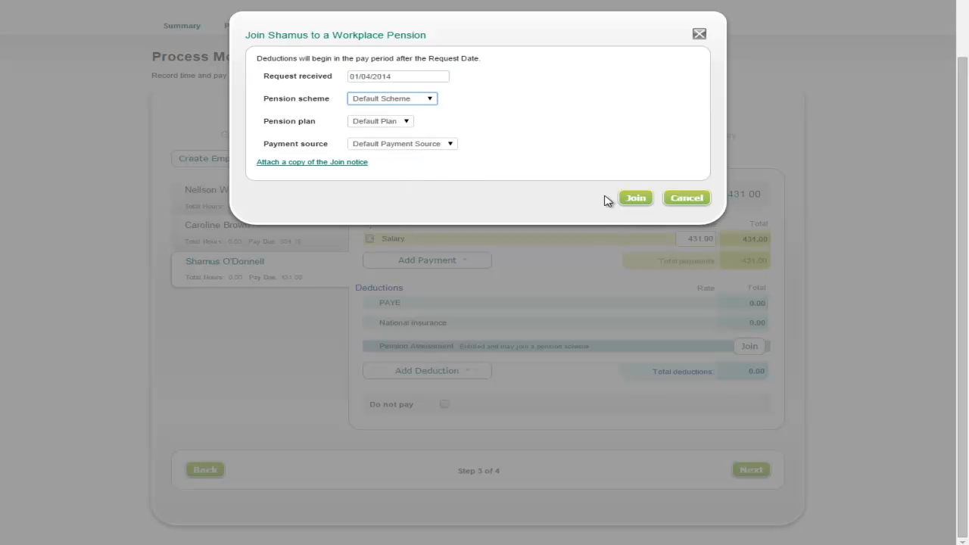
left_click(634, 199)
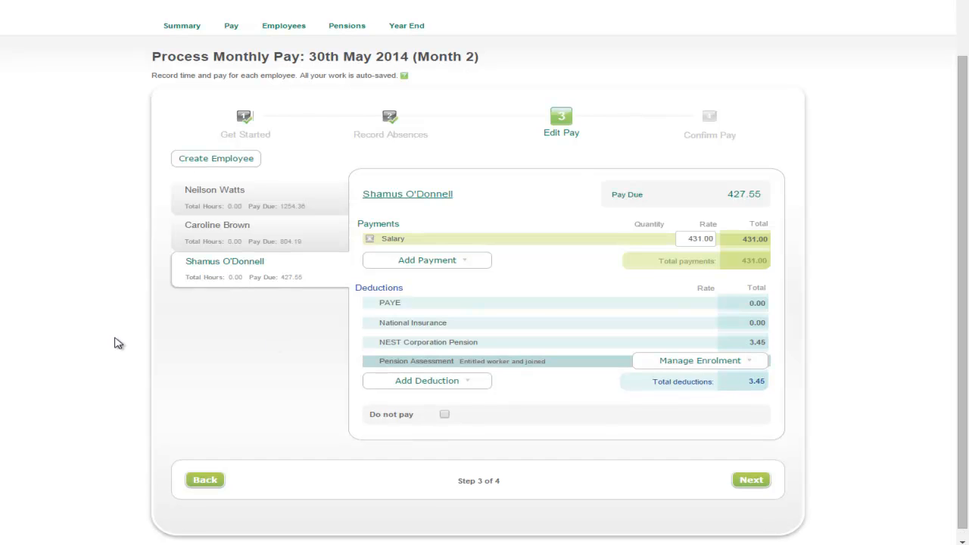
Step: Proceed to Confirm Pay and complete the pay run, giving "Reasonable excuse" as the late submission reason and using the saved HMRC login
left_click(748, 486)
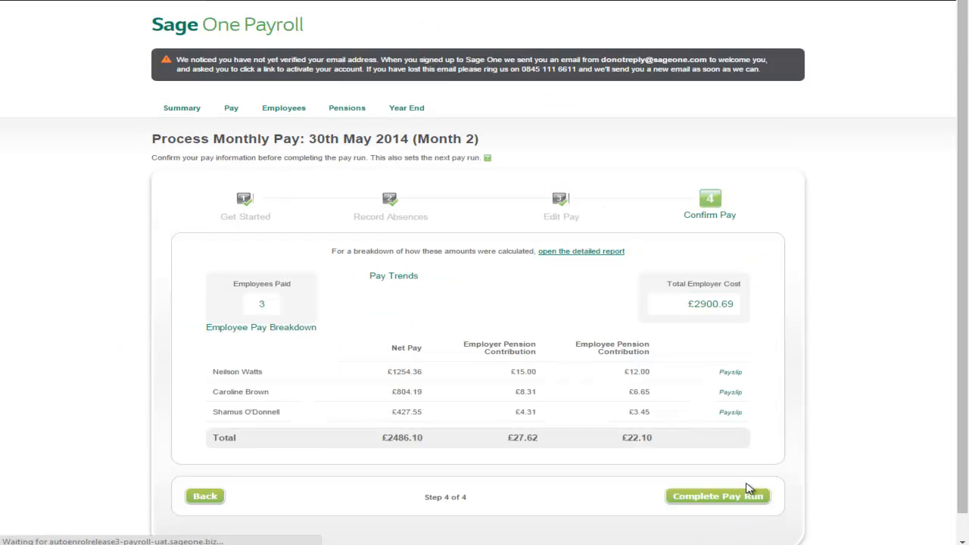
scroll(748, 485, "down", 2)
left_click(730, 470)
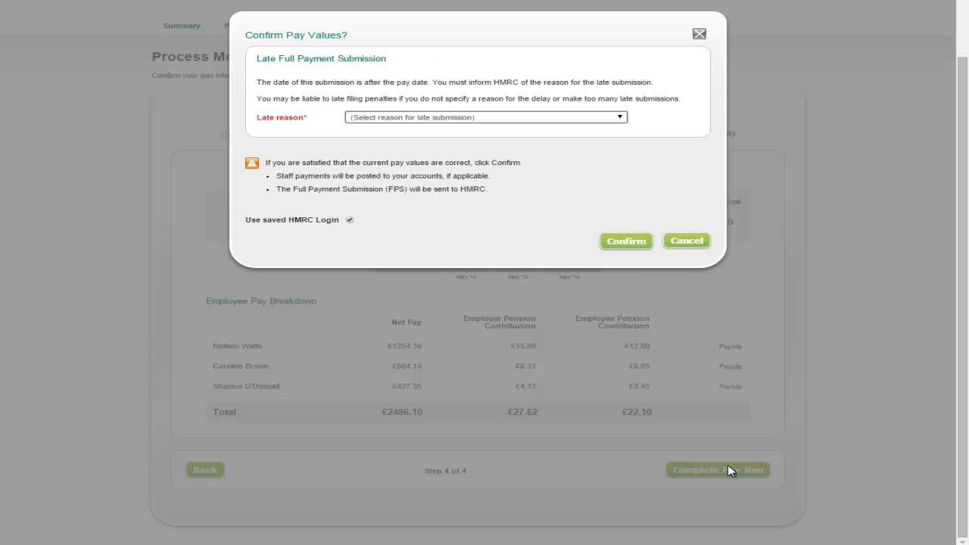
left_click(623, 119)
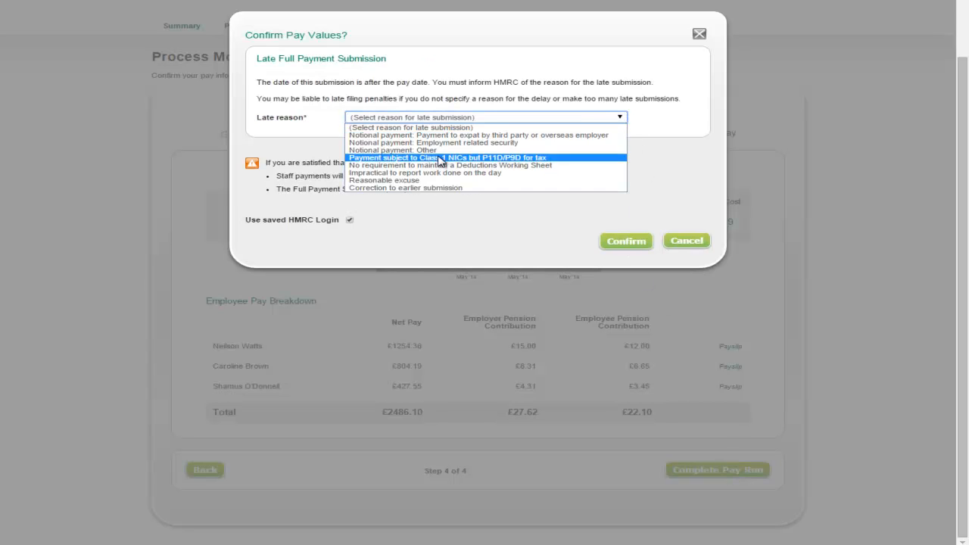
left_click(386, 184)
left_click(622, 242)
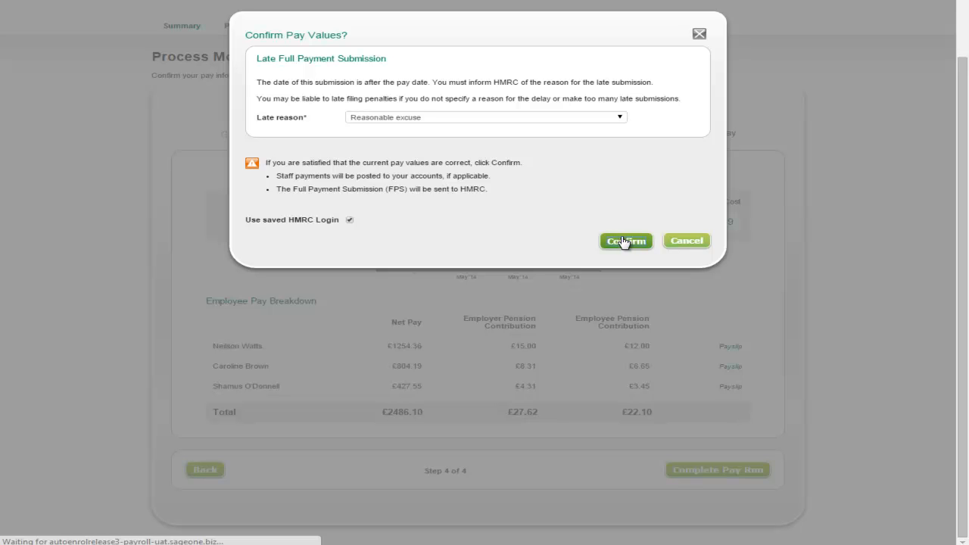
Step: View the pension contributions report for this pay period, request its download, and return to the completed pay run
scroll(623, 242, "down", 1)
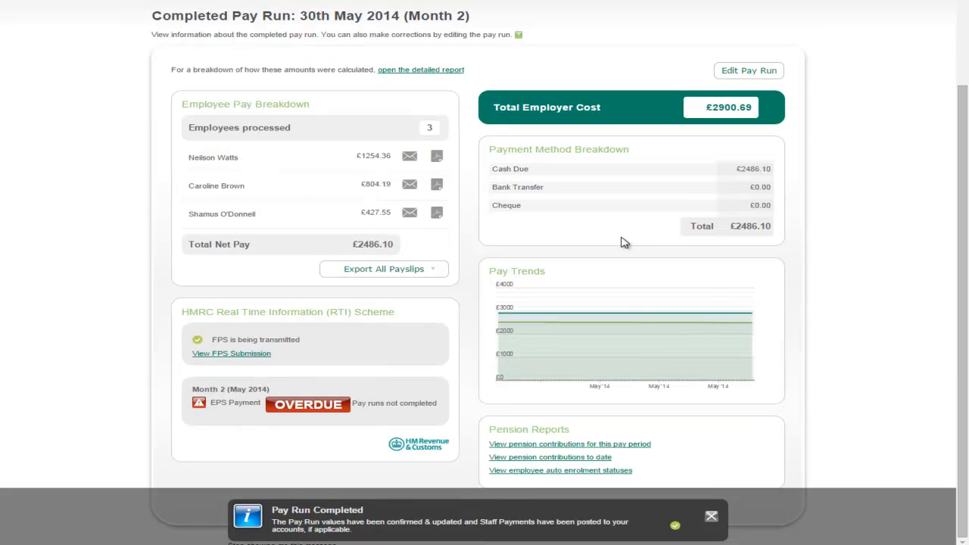
left_click(604, 447)
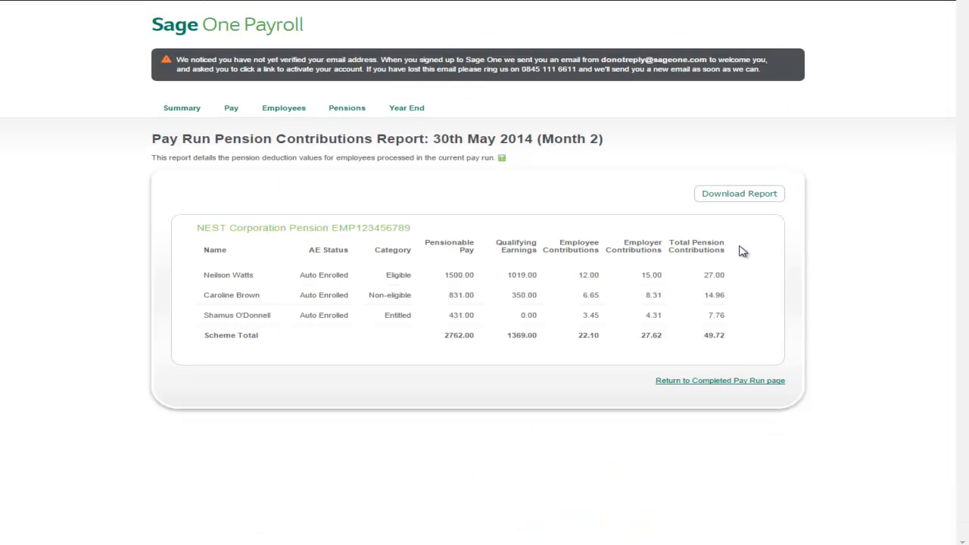
left_click(737, 195)
left_click(714, 383)
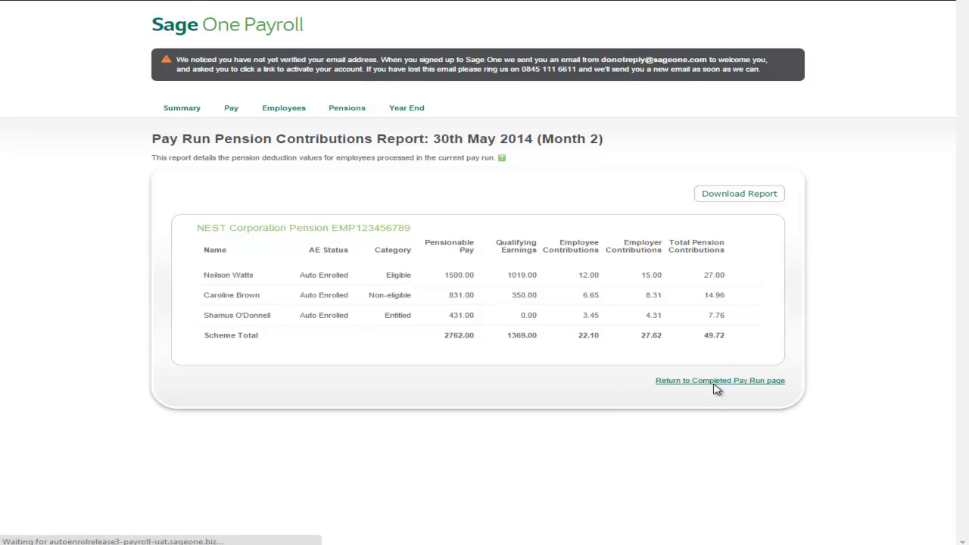
Step: View the employee auto enrolment status report and go back to the payroll summary
scroll(656, 391, "down", 1)
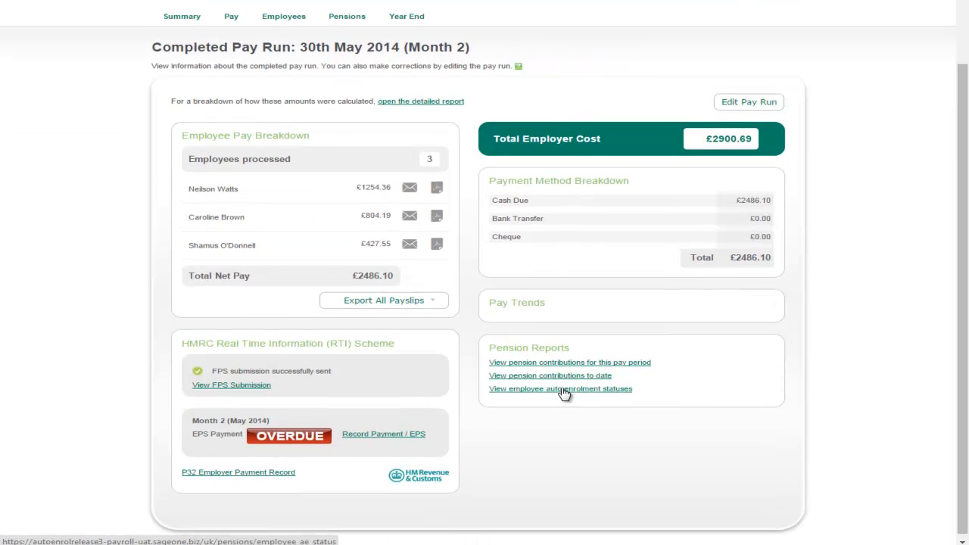
left_click(576, 503)
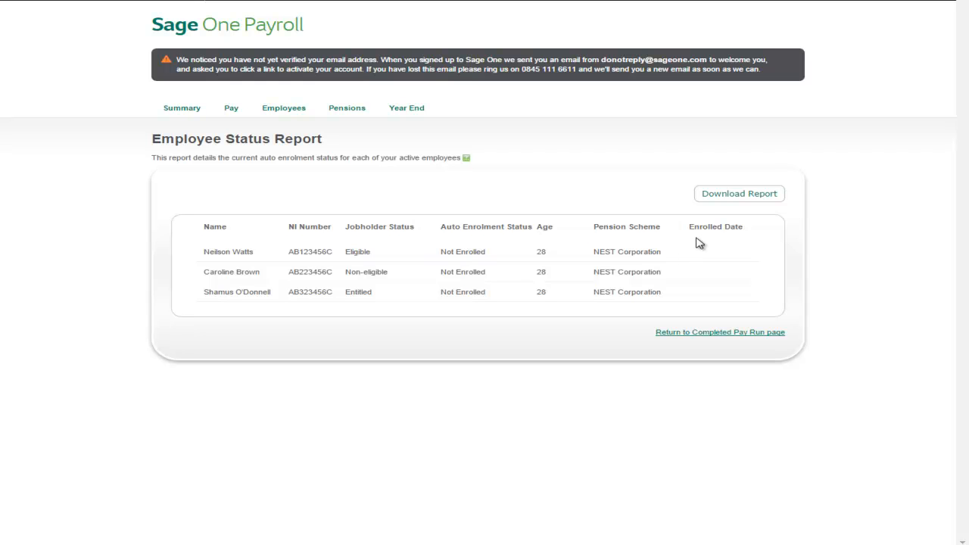
left_click(182, 110)
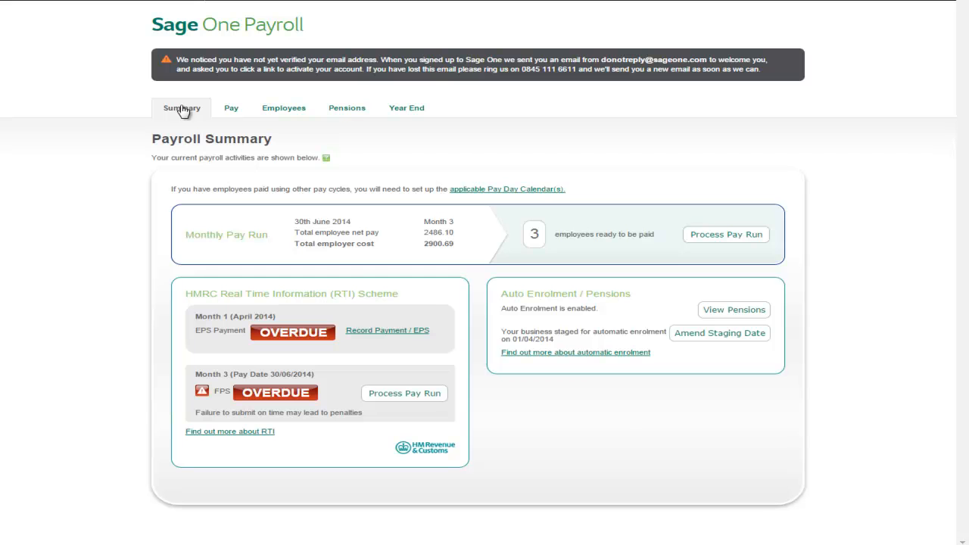
Step: Review the NEST Corporation pension payments for the April '14 and May '14 reference periods
left_click(353, 110)
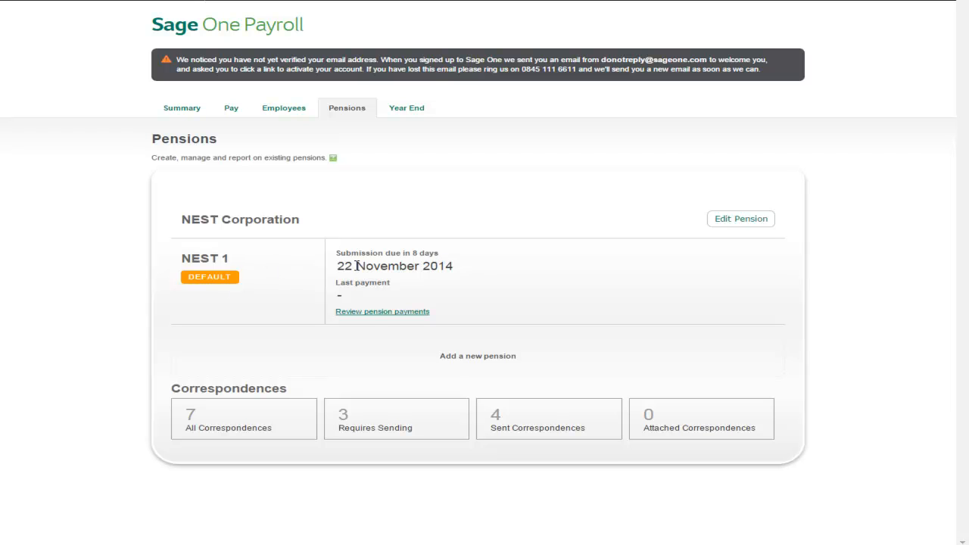
left_click(367, 314)
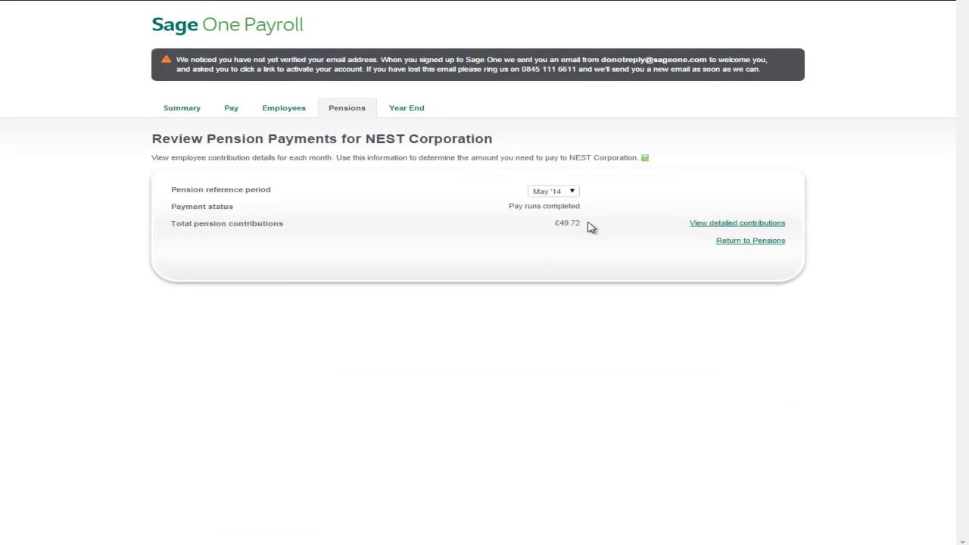
left_click(573, 191)
left_click(553, 201)
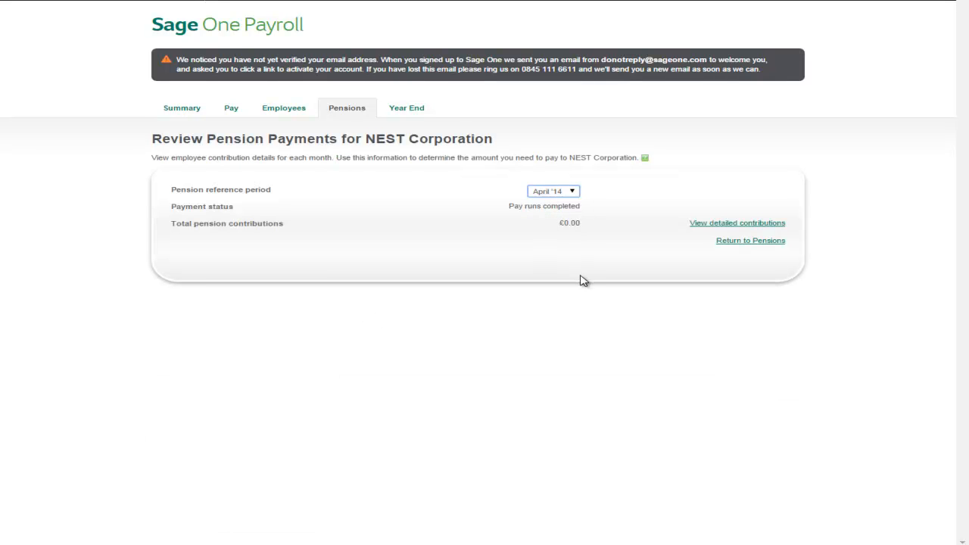
left_click(574, 194)
left_click(562, 209)
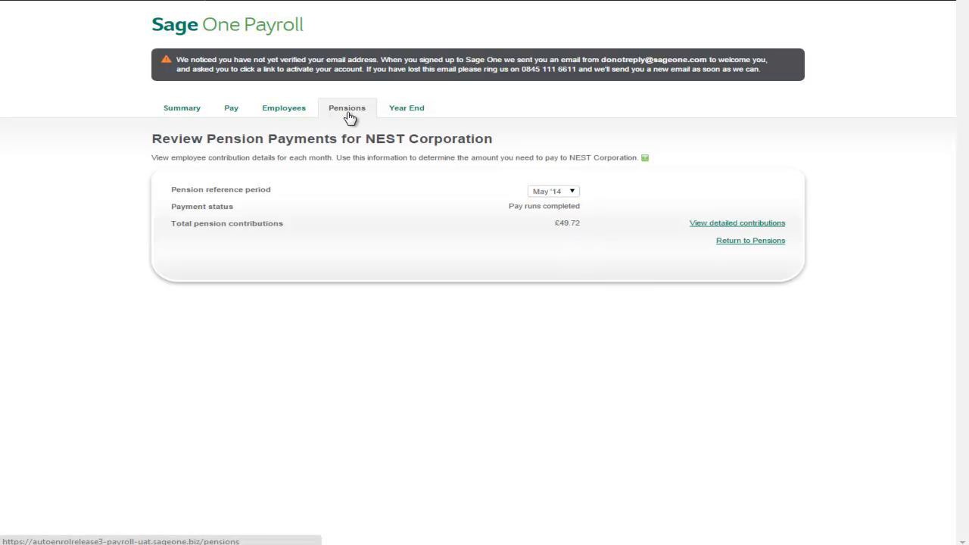
Step: Return to the pensions overview and list all auto enrolment correspondences
left_click(728, 243)
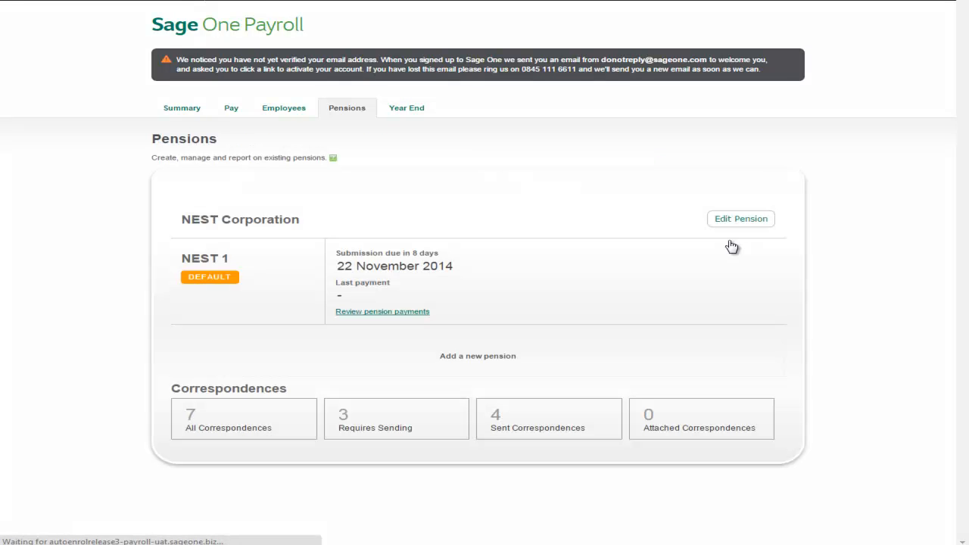
left_click(229, 425)
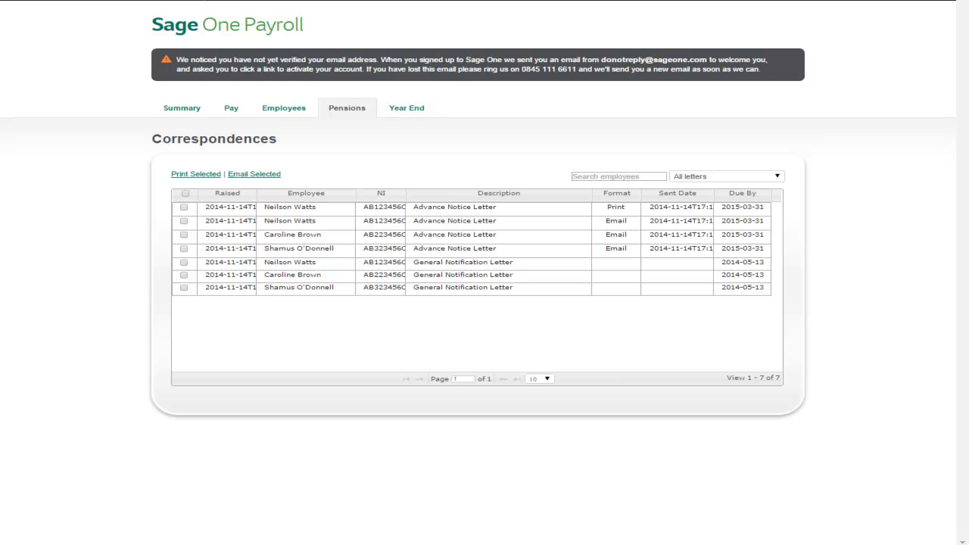
mouse_move(716, 544)
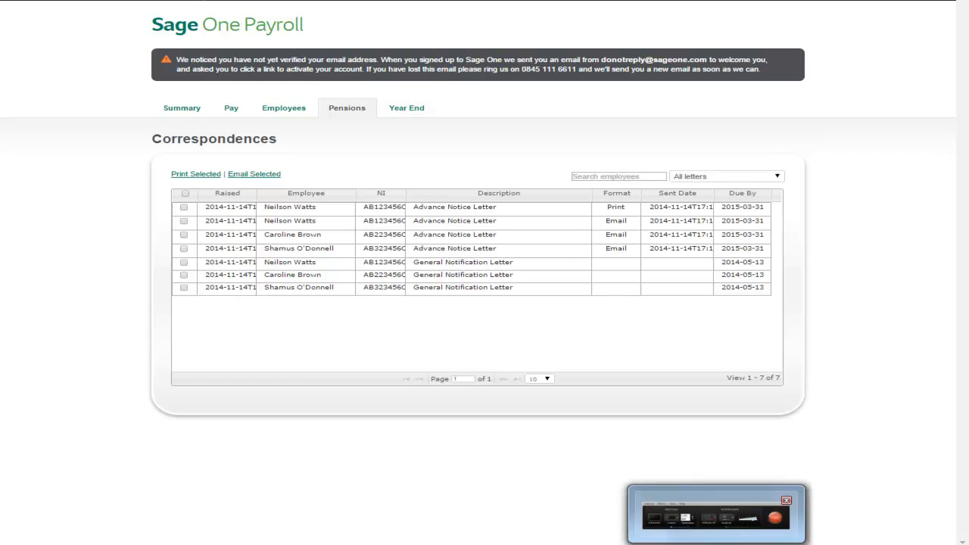